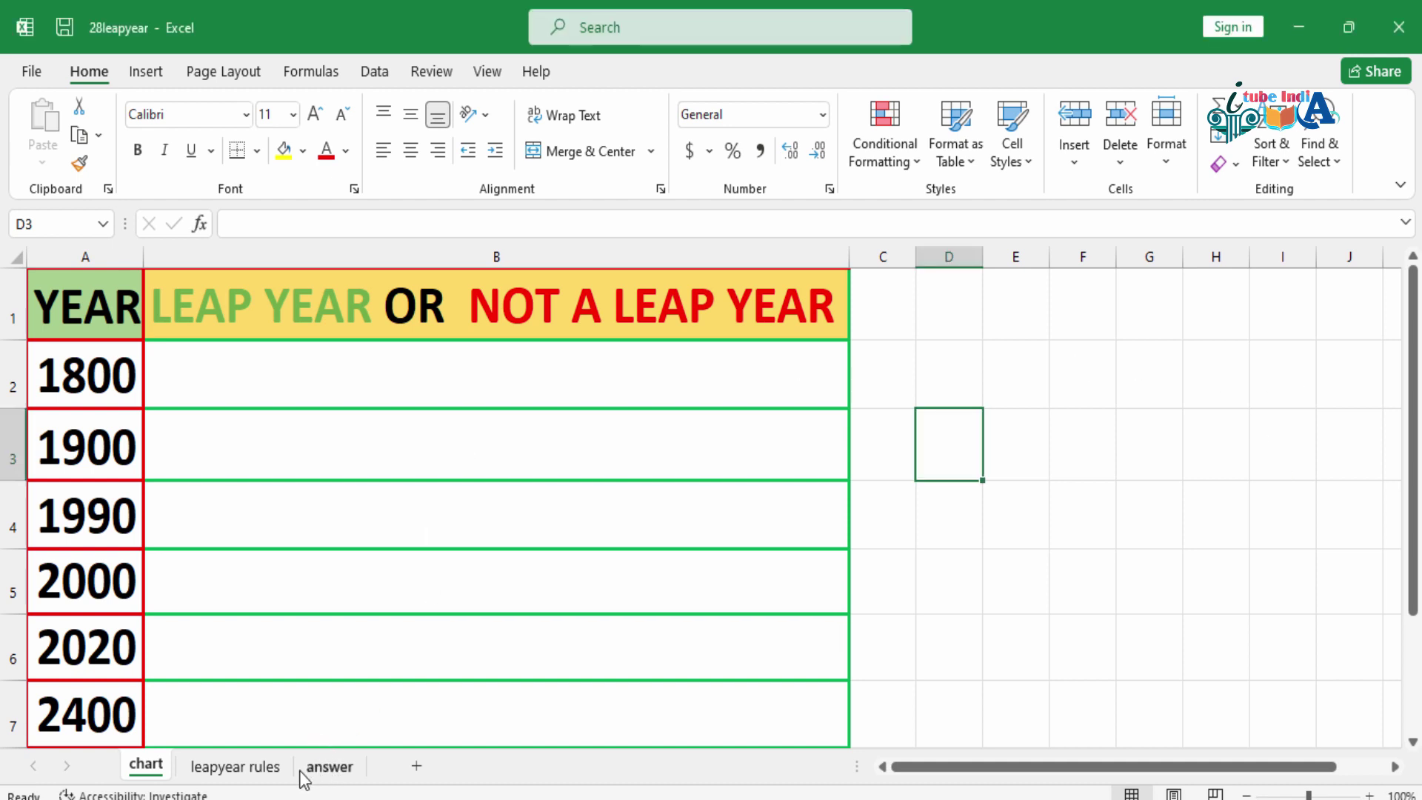
Step: Examine the Bengali leap-year rule text on the leapyear rules sheet, including its example years 1700 and 1800
left_click(269, 775)
double_click(533, 463)
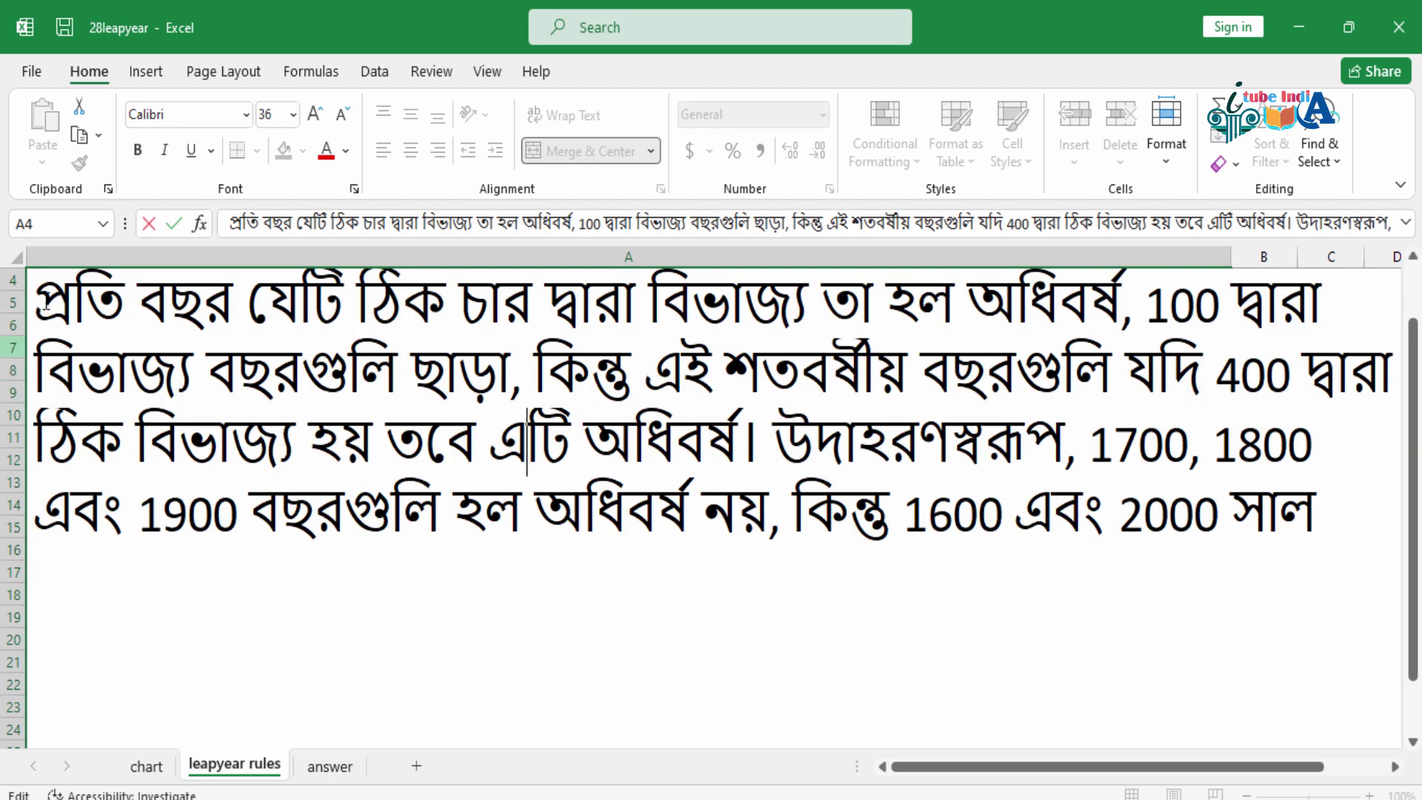
left_click_drag(38, 311, 1099, 266)
left_click(920, 420)
left_click_drag(514, 369, 77, 370)
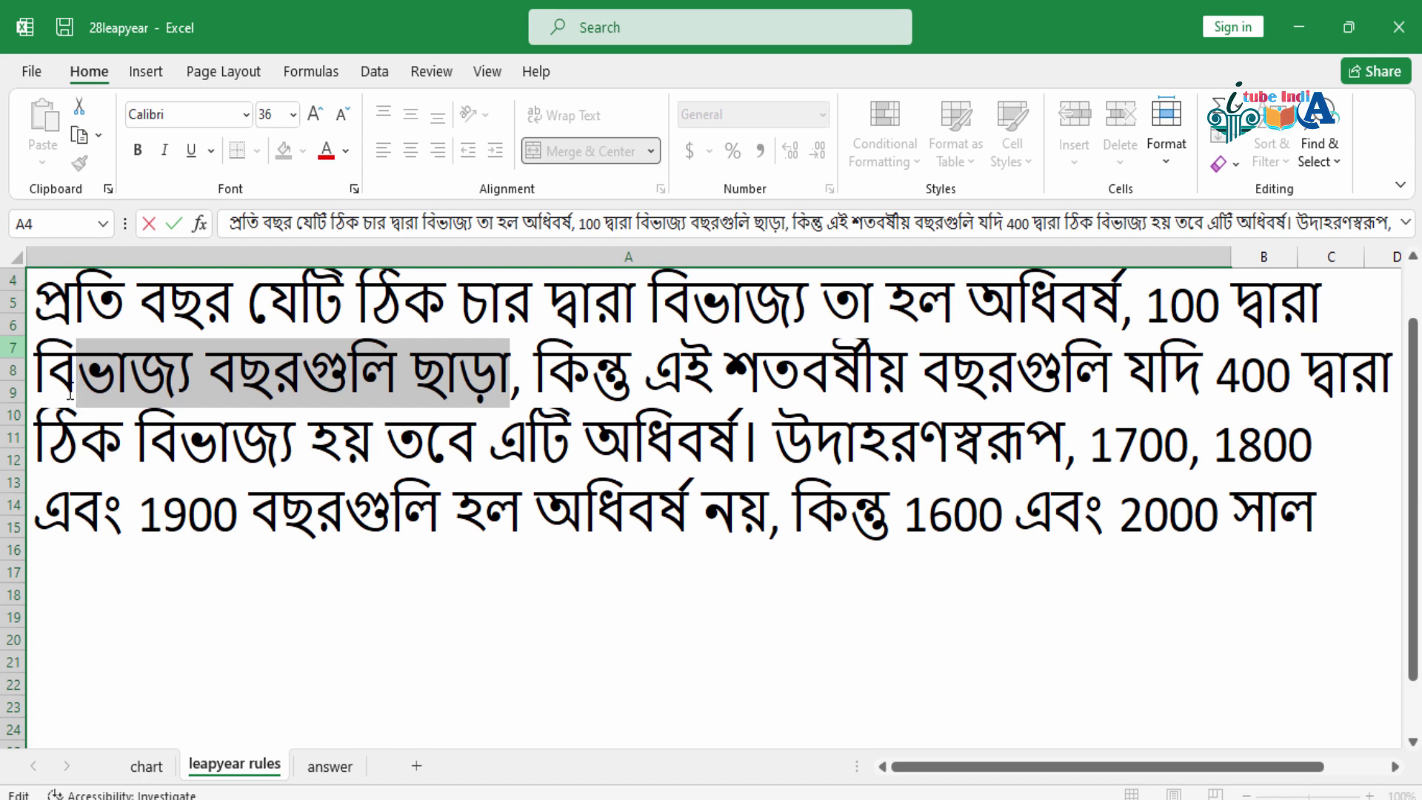
left_click(551, 492)
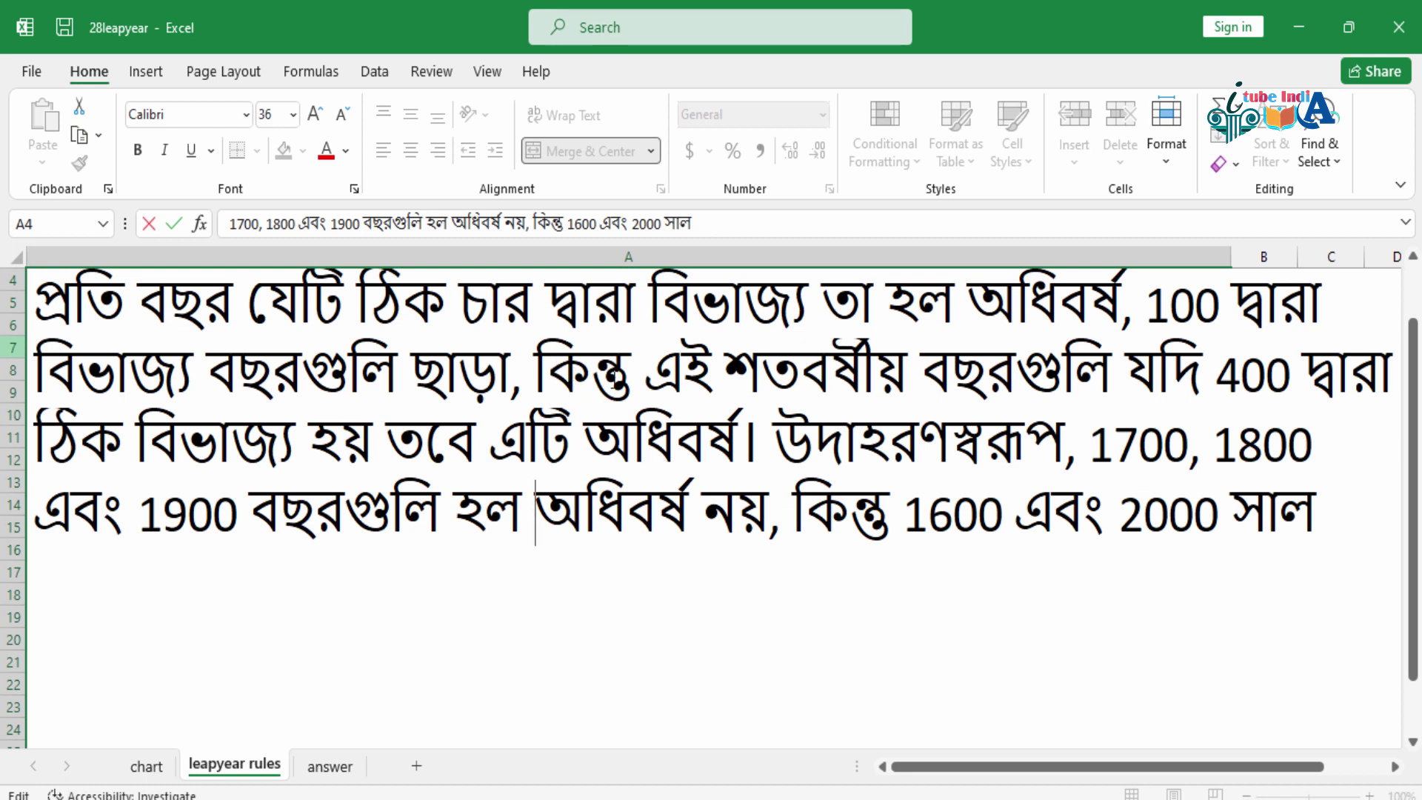
left_click_drag(534, 371, 671, 400)
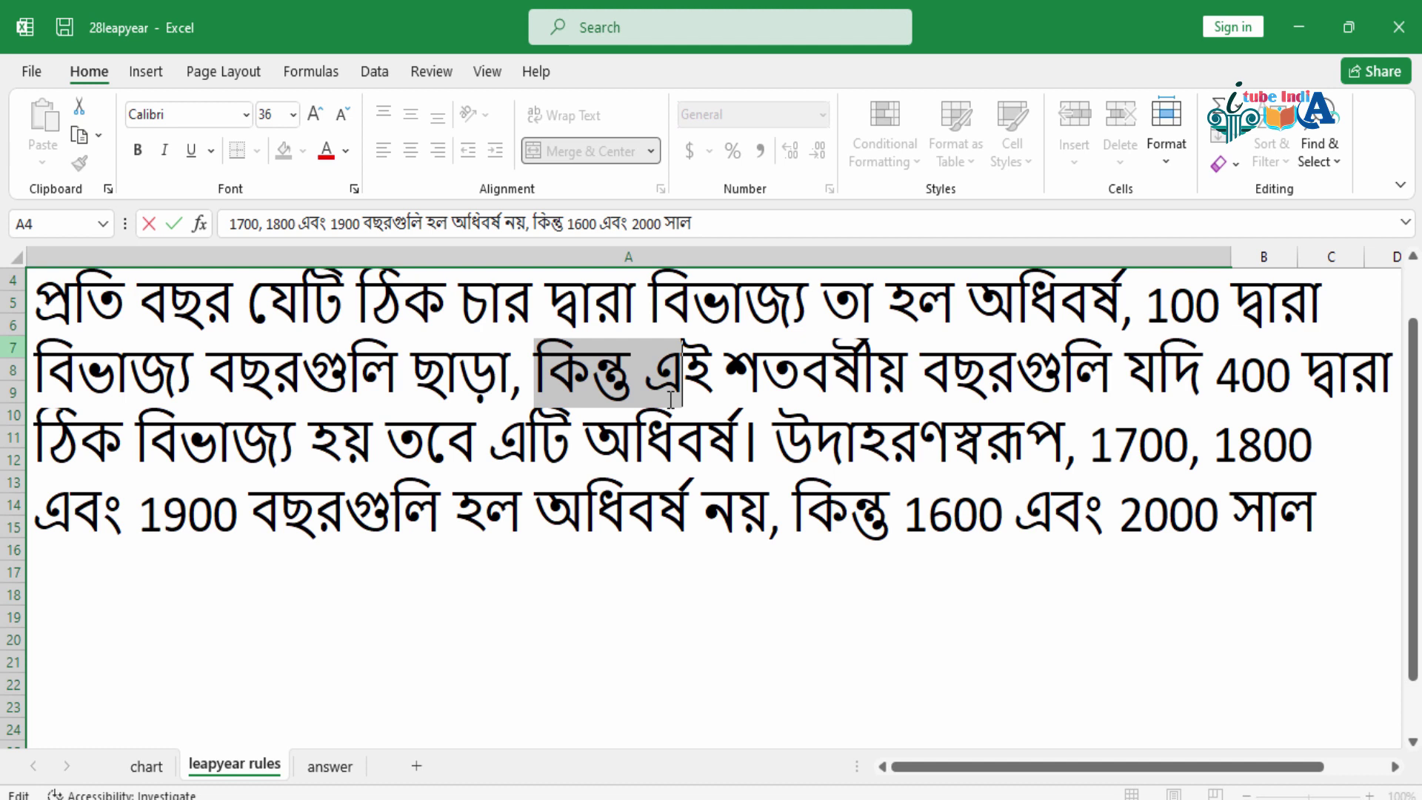
double_click(1113, 456)
double_click(1227, 456)
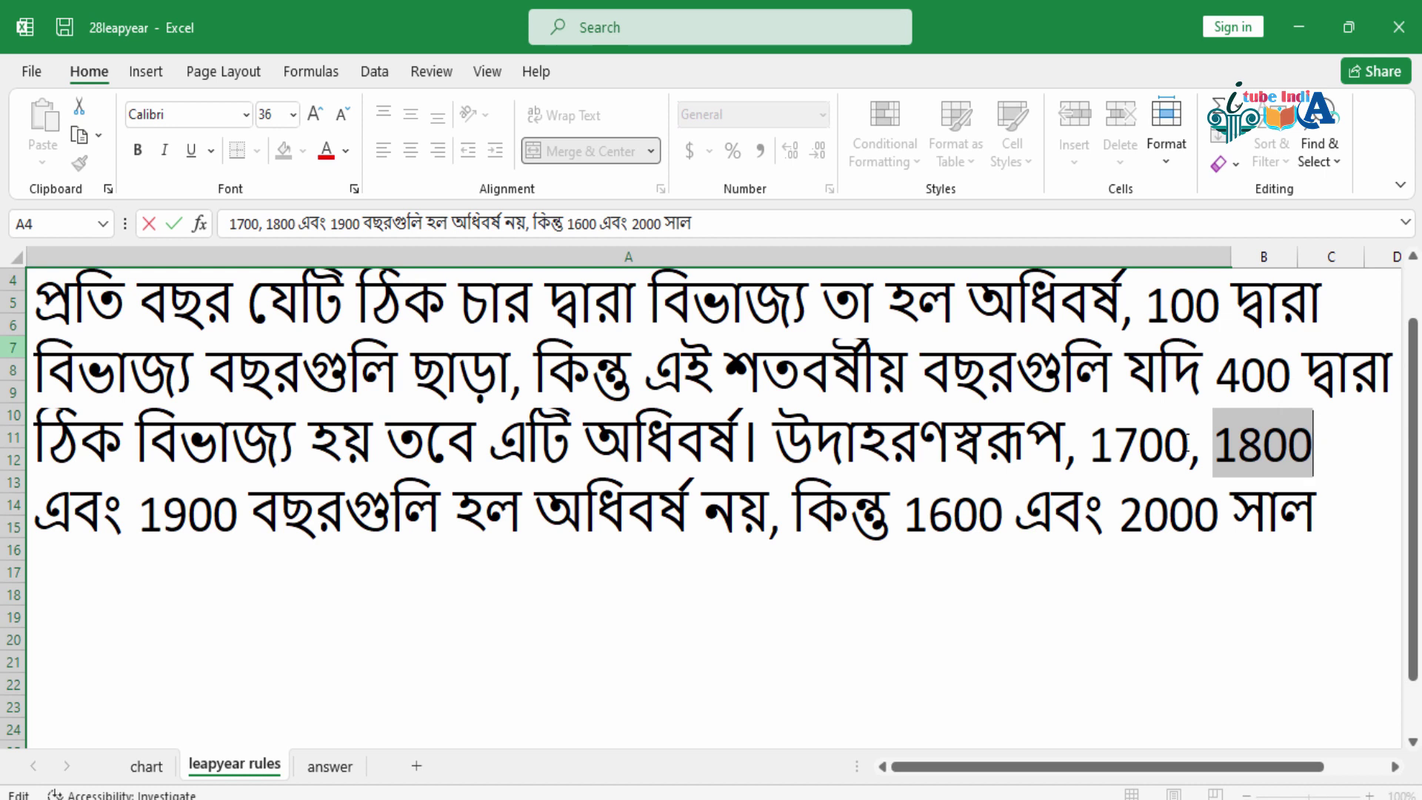
left_click(1095, 445)
double_click(1174, 444)
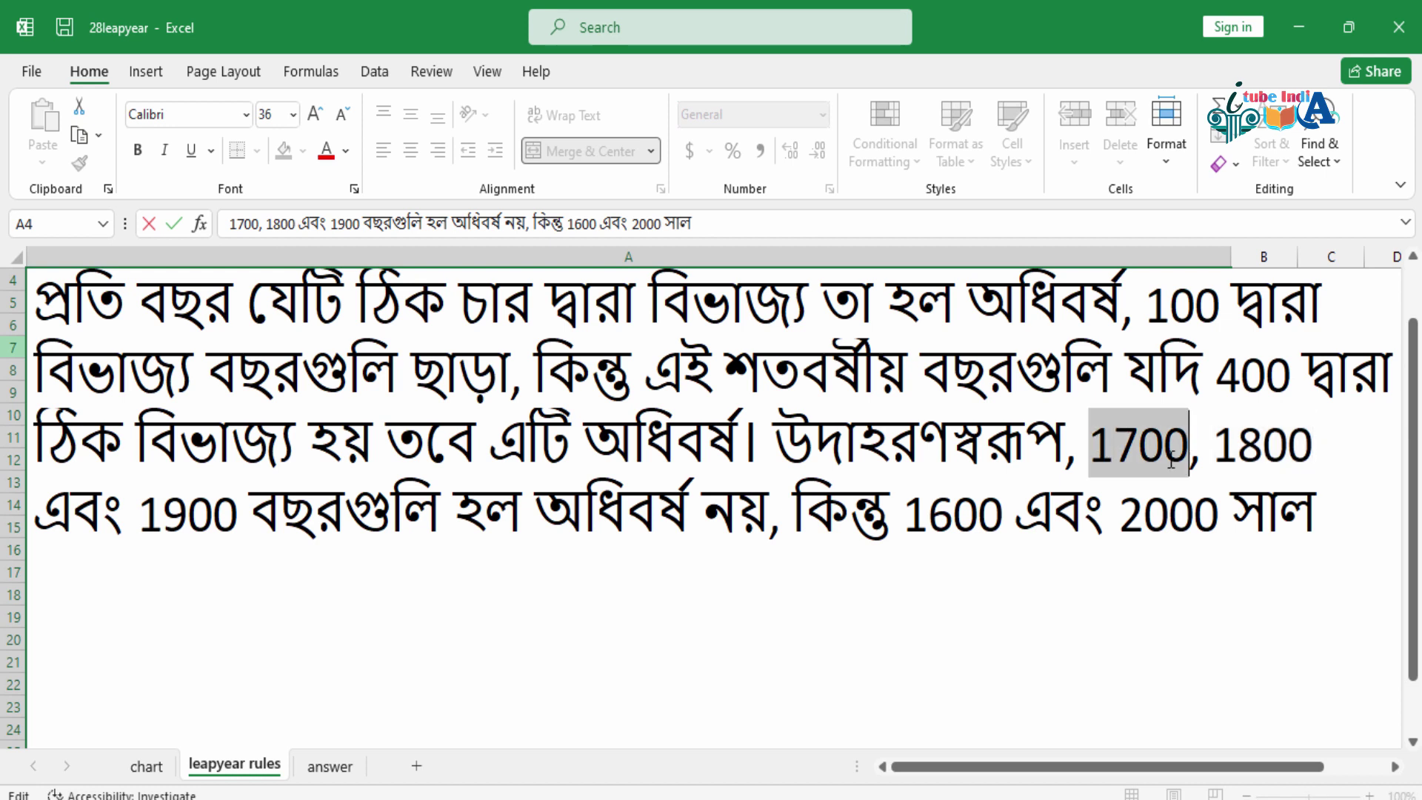
double_click(1263, 445)
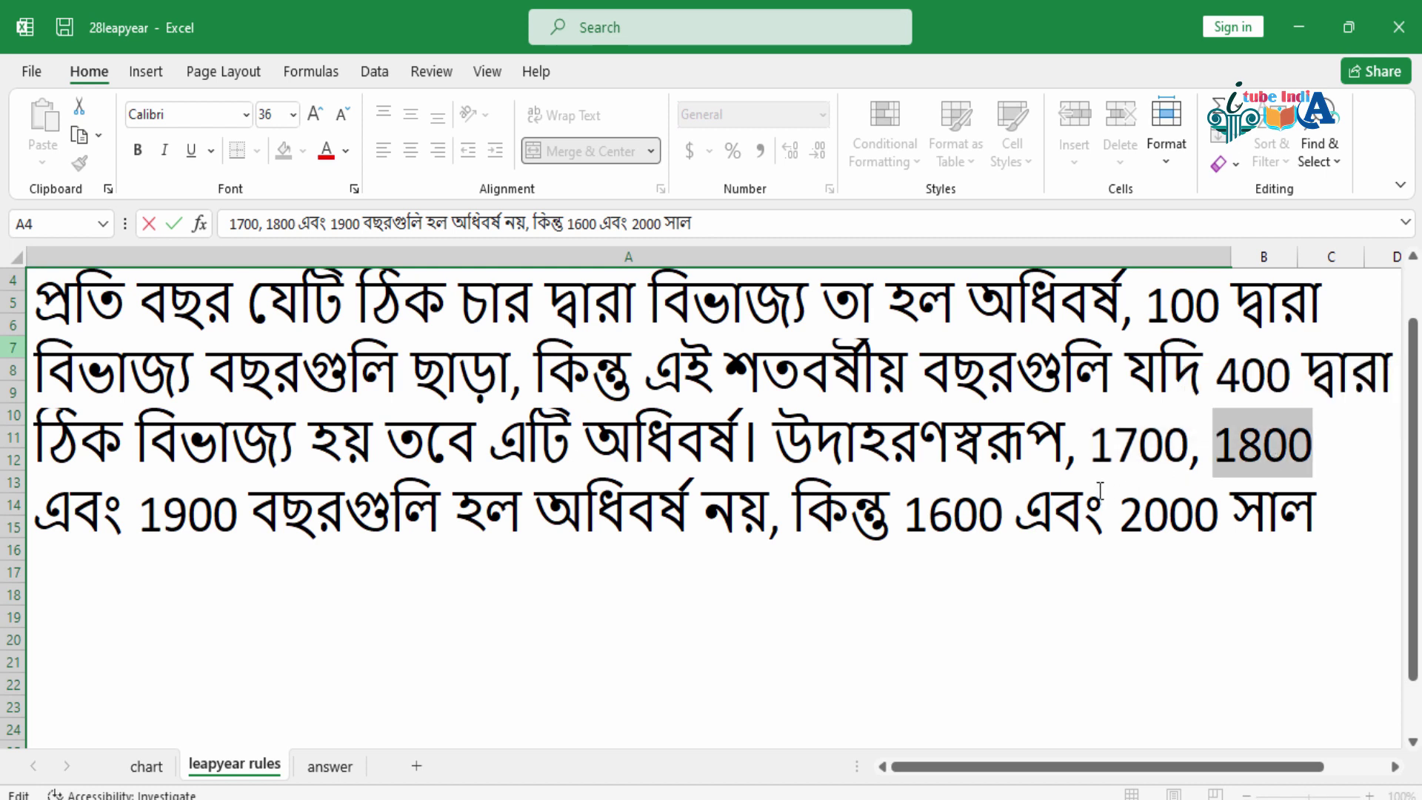
left_click(956, 490)
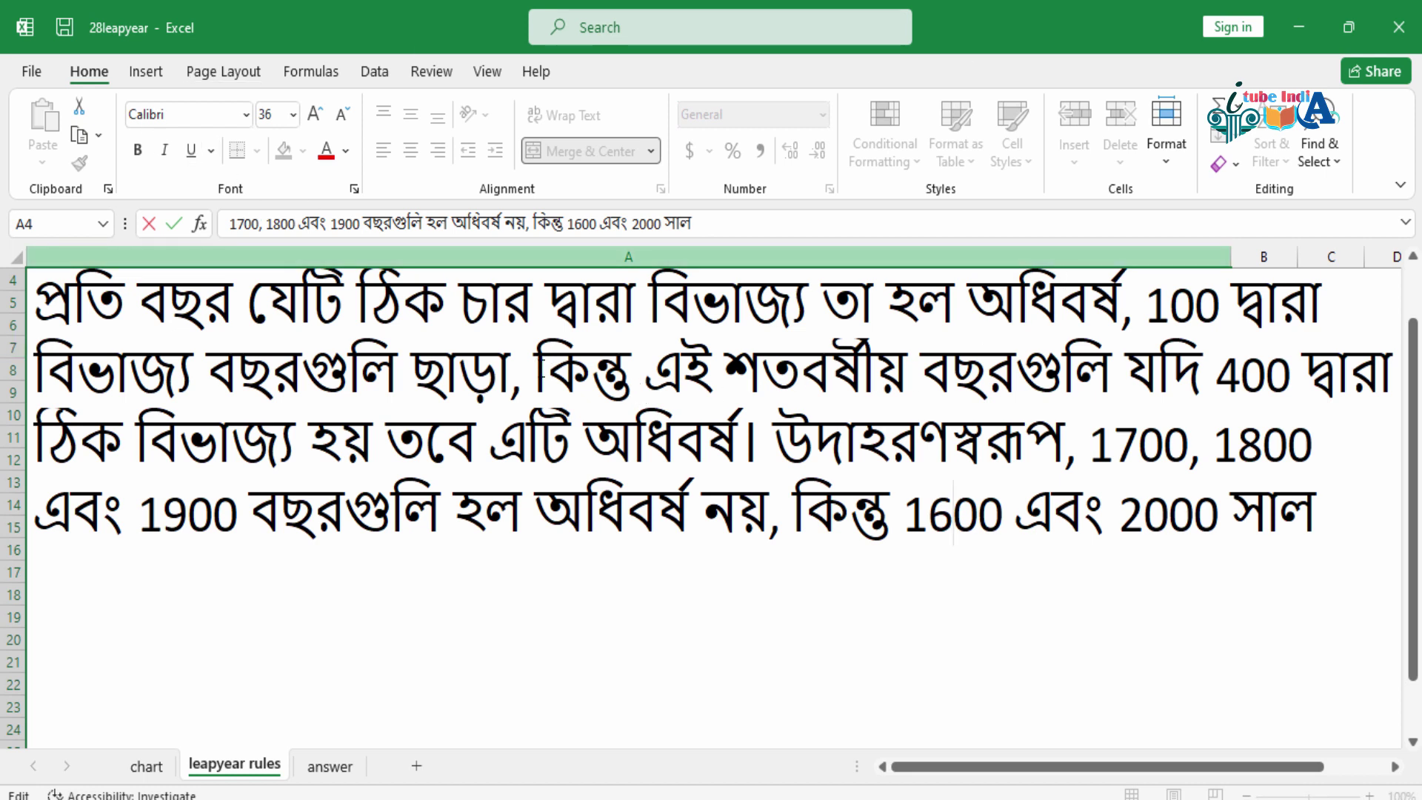
Step: Compare the two halves of the Bengali leap-year rule and review the numbered English rules above it
left_click_drag(543, 369, 1319, 605)
left_click(952, 547)
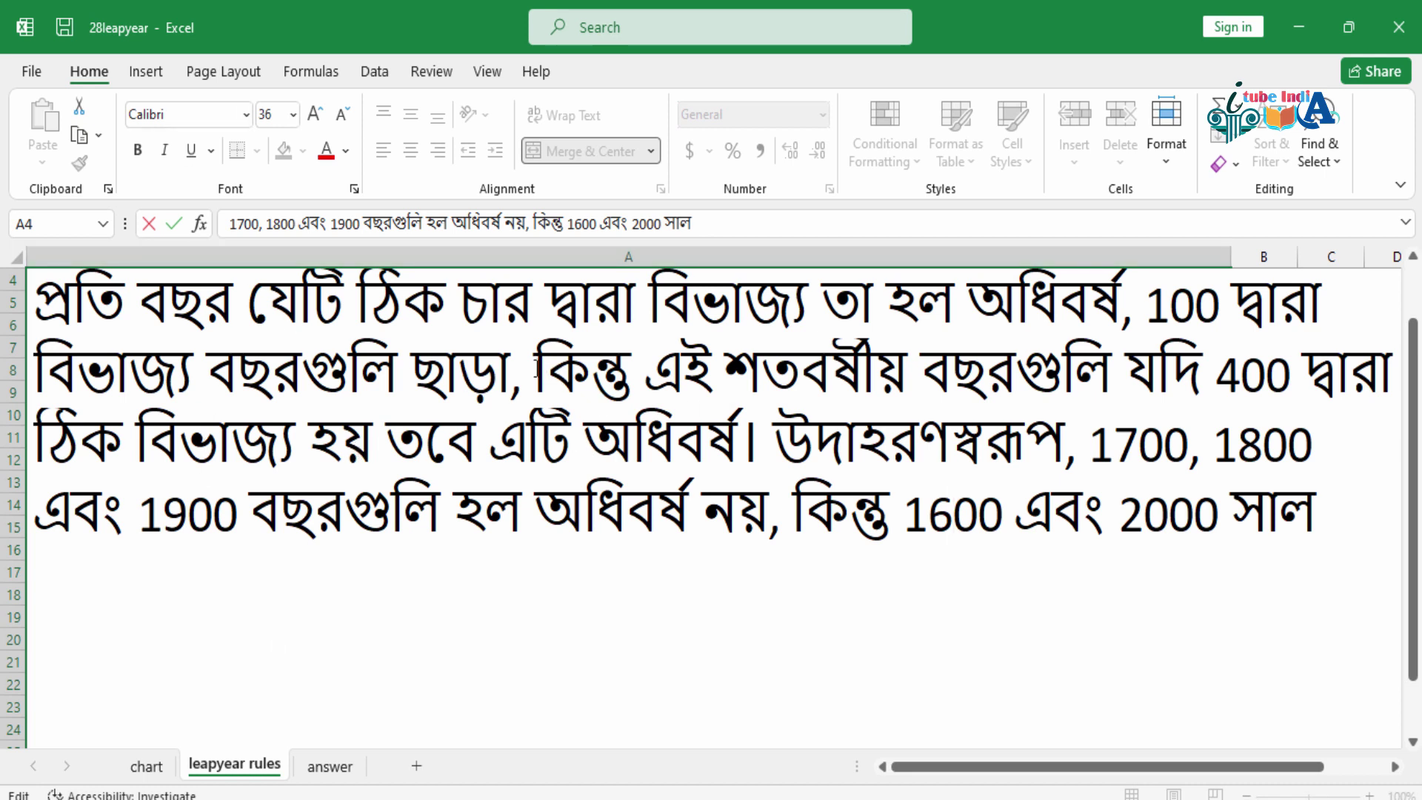
left_click_drag(536, 363, 1318, 541)
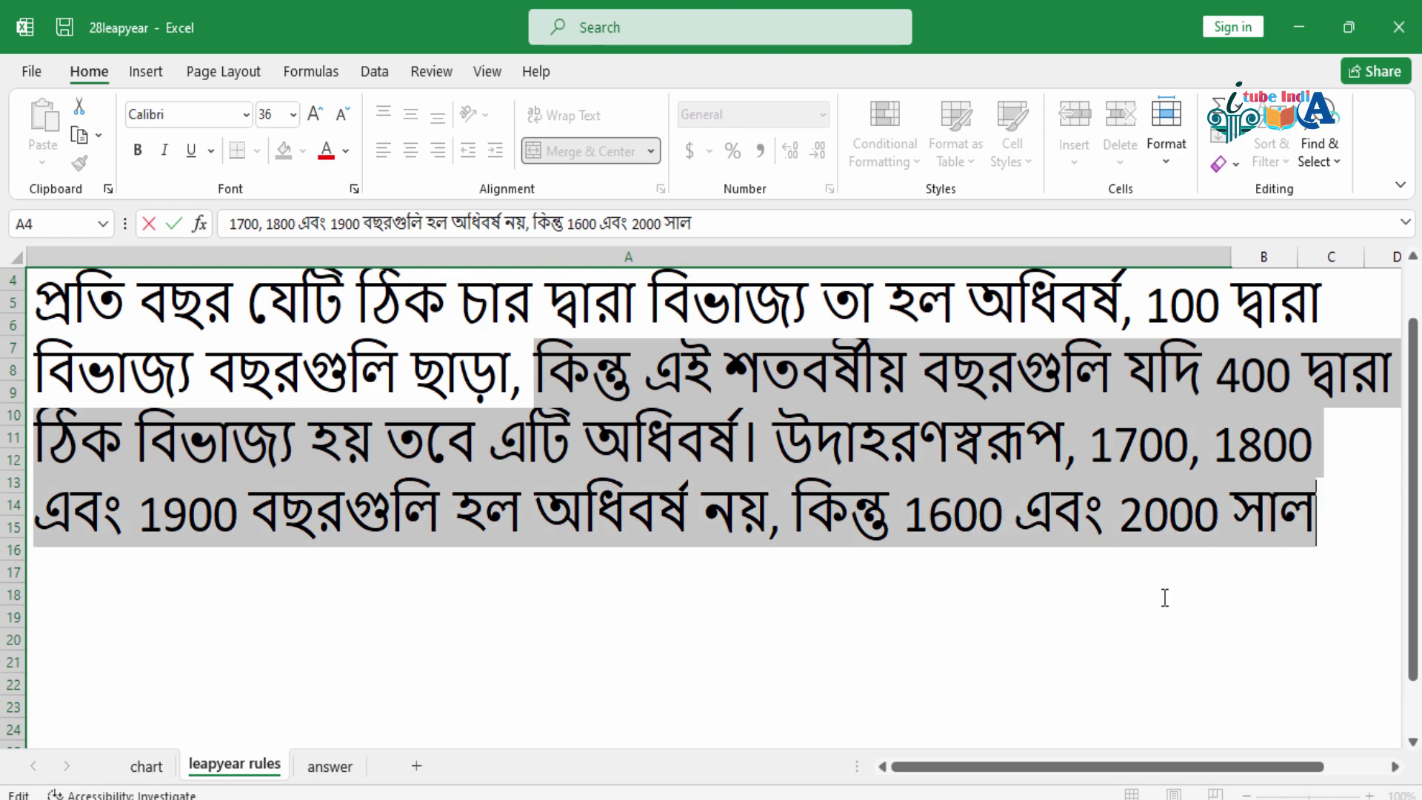
left_click(883, 547)
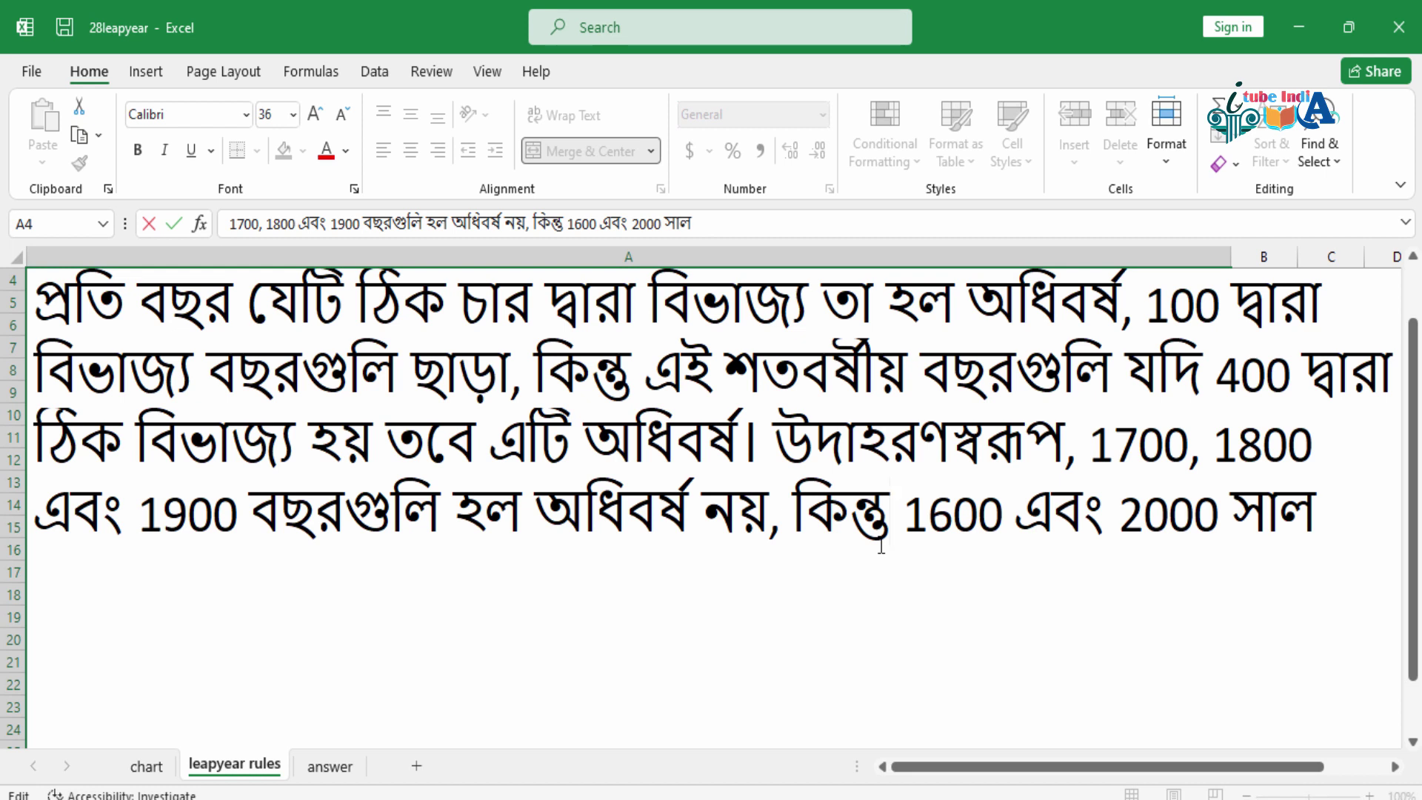
left_click(769, 539)
left_click_drag(524, 387, 3, 326)
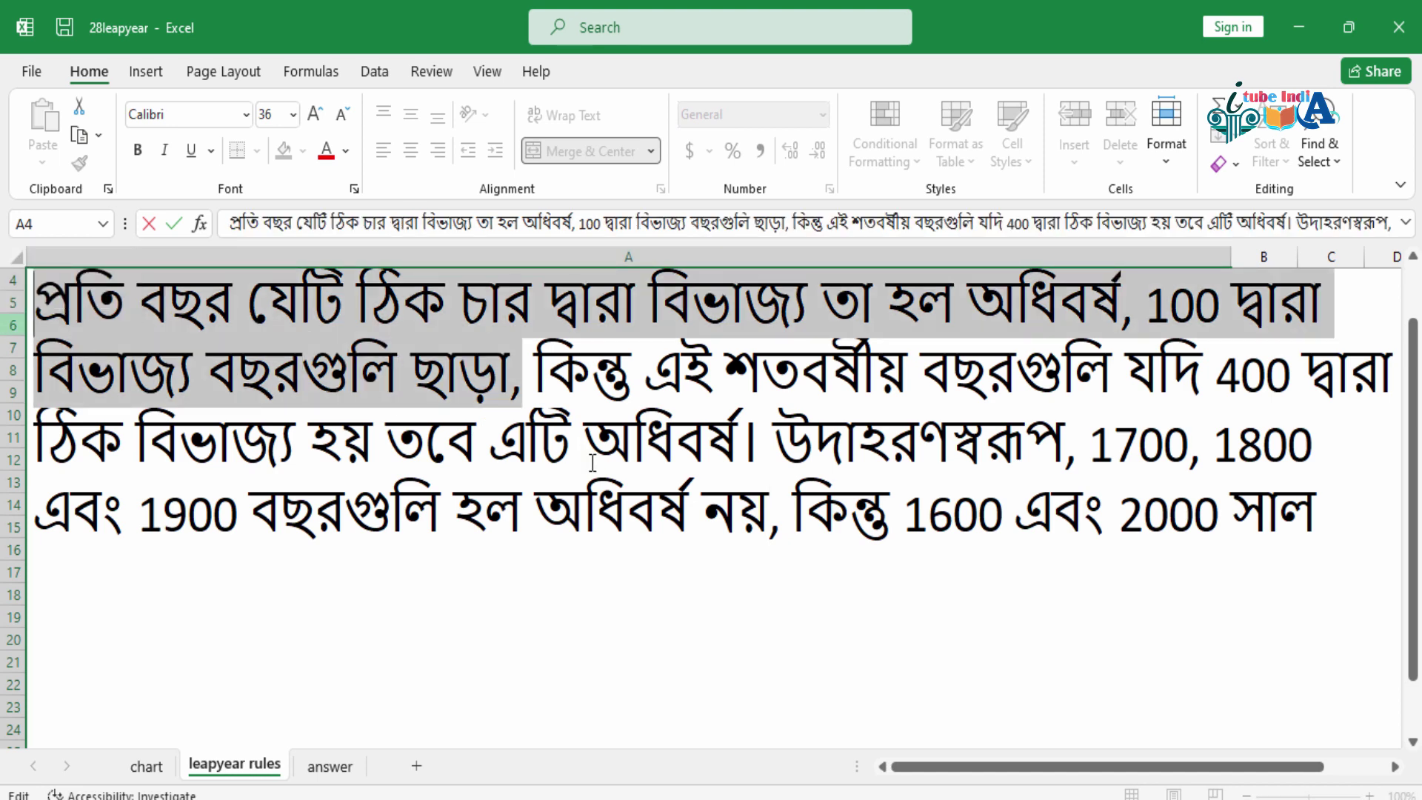
left_click(536, 366)
left_click_drag(537, 366, 1178, 583)
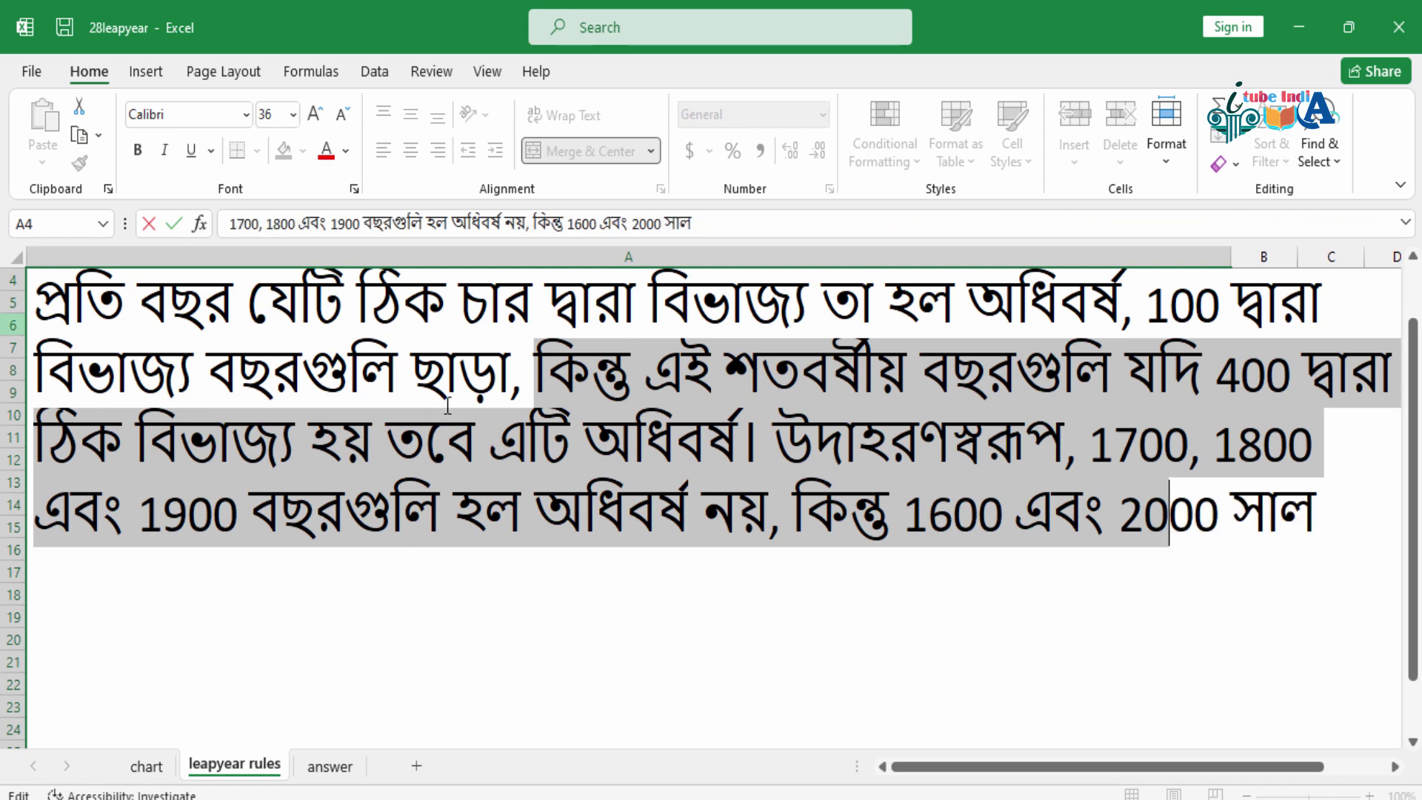
left_click(515, 374)
key("ctrl+shift+Home")
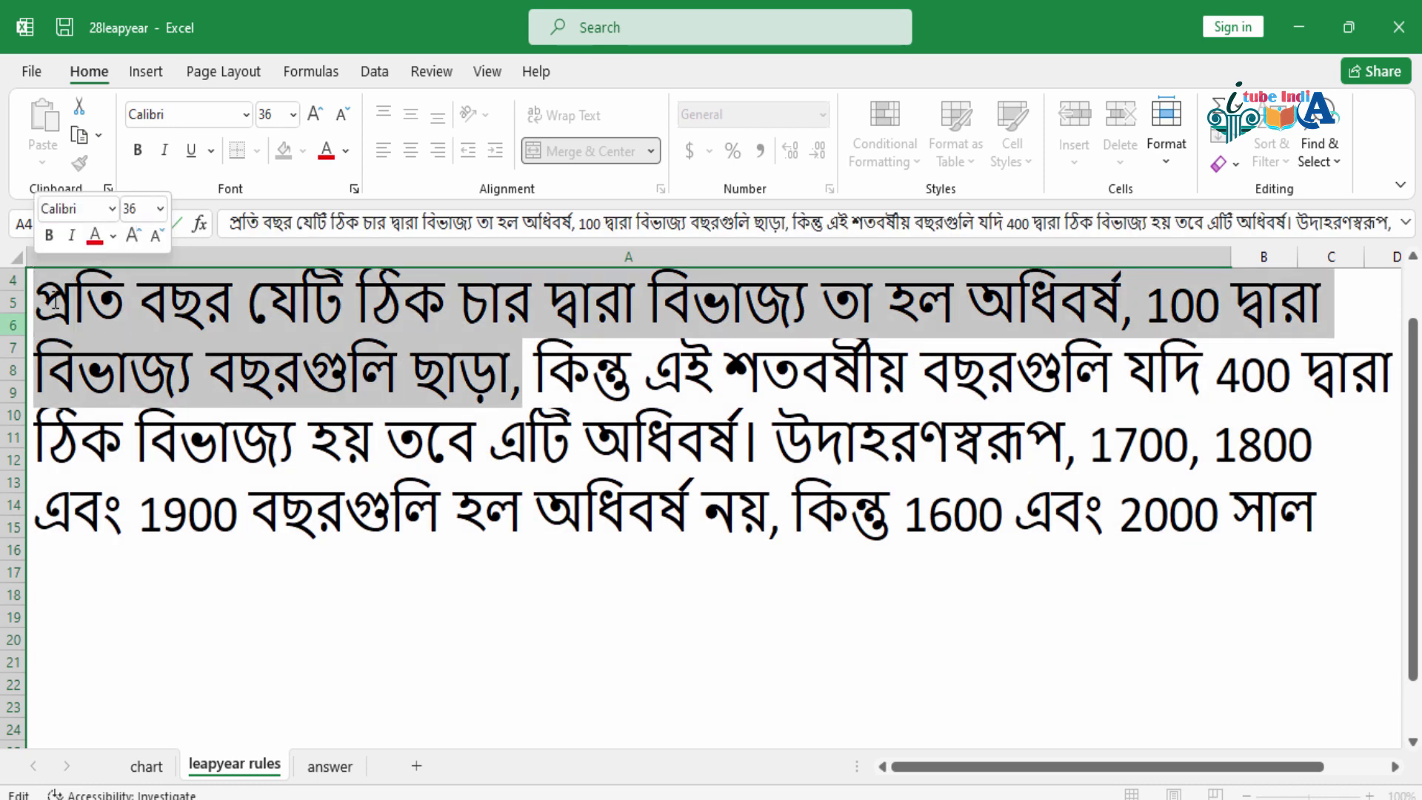
left_click(437, 586)
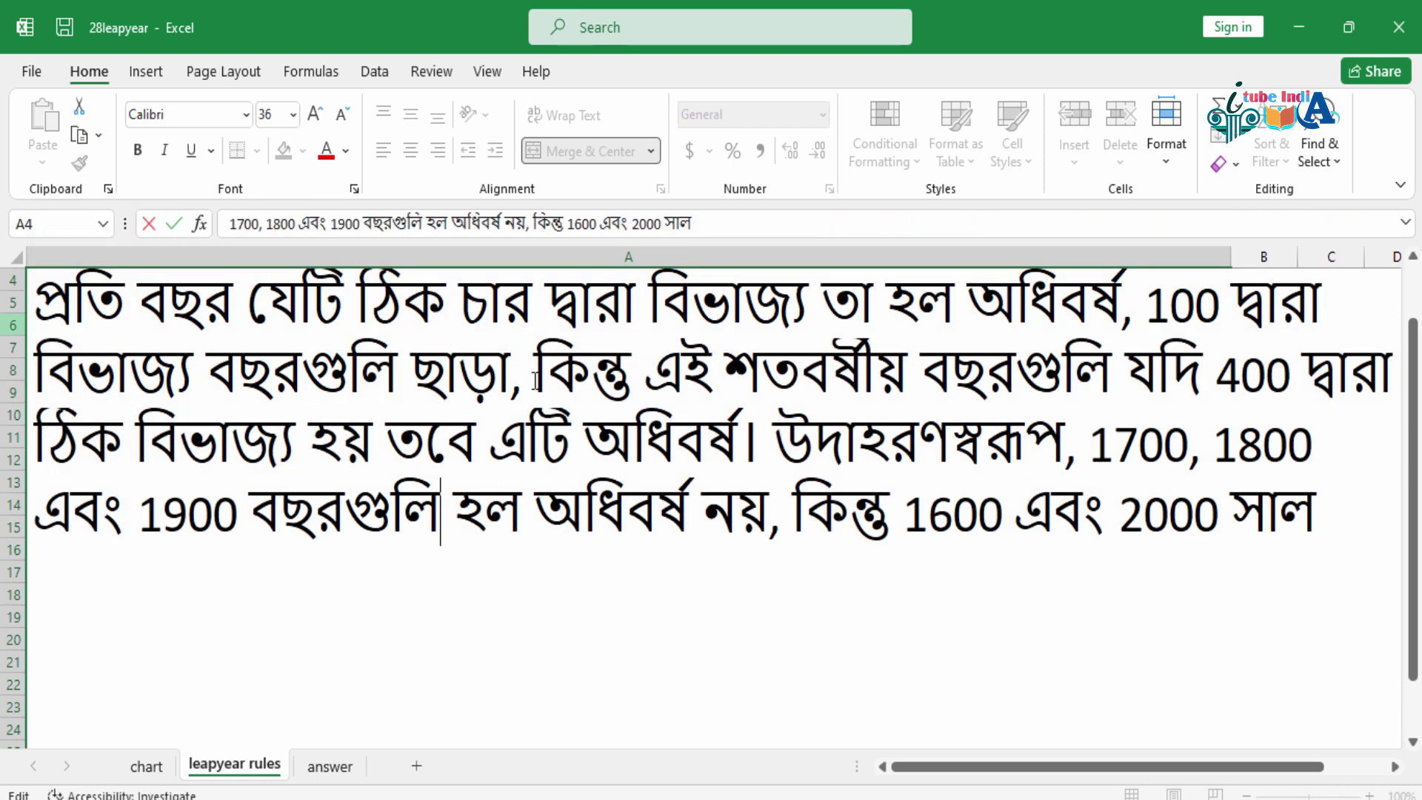
left_click_drag(535, 373, 930, 504)
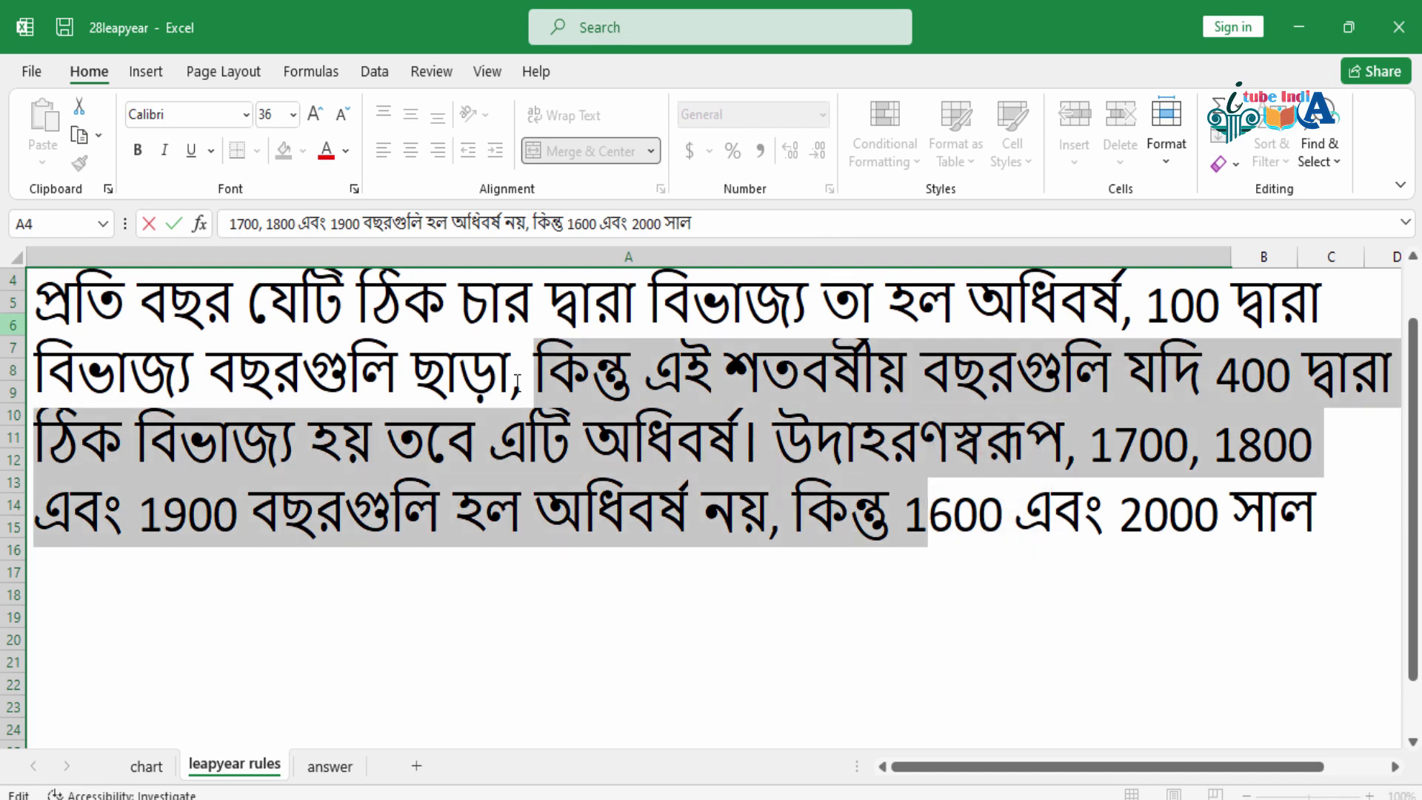
left_click_drag(513, 376, 37, 310)
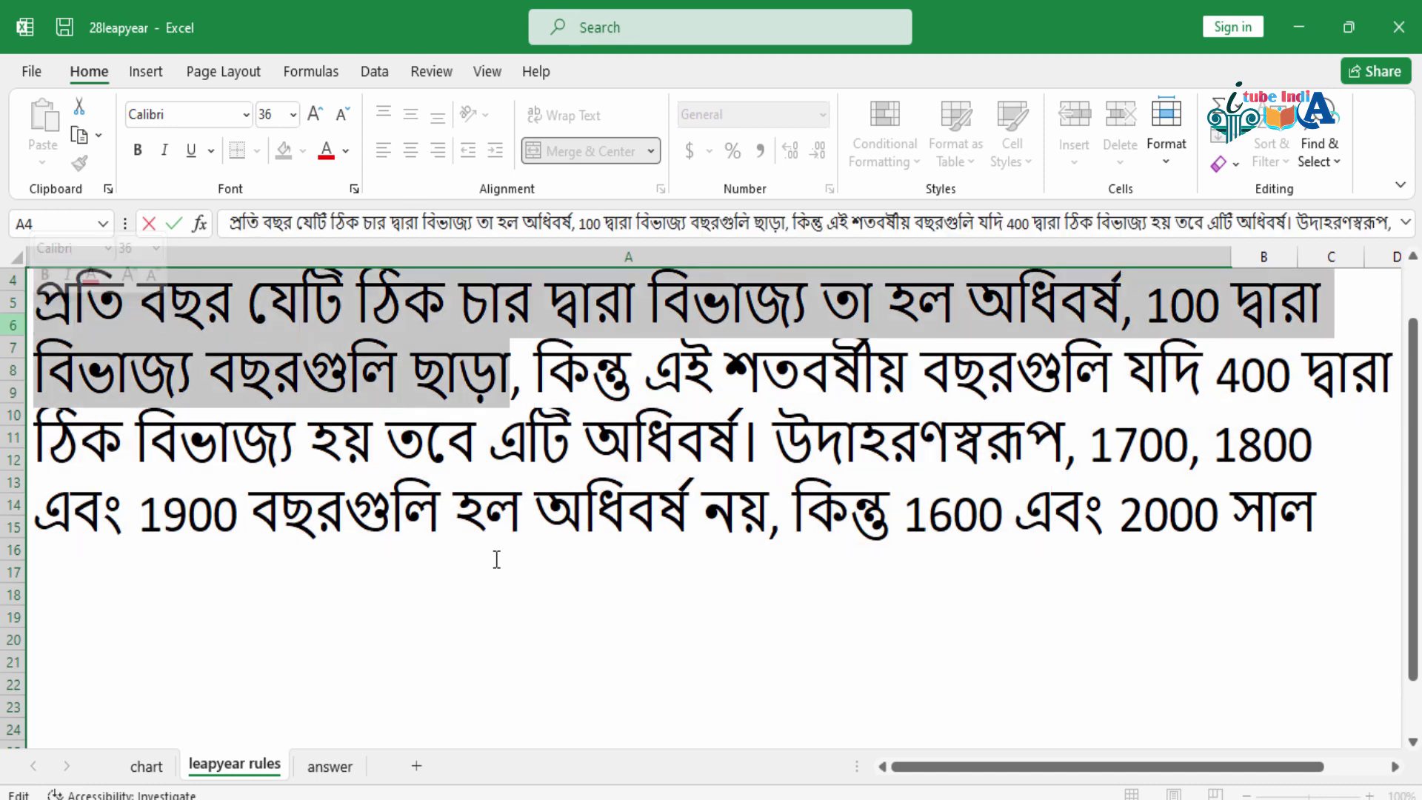
left_click(626, 518)
left_click(460, 311)
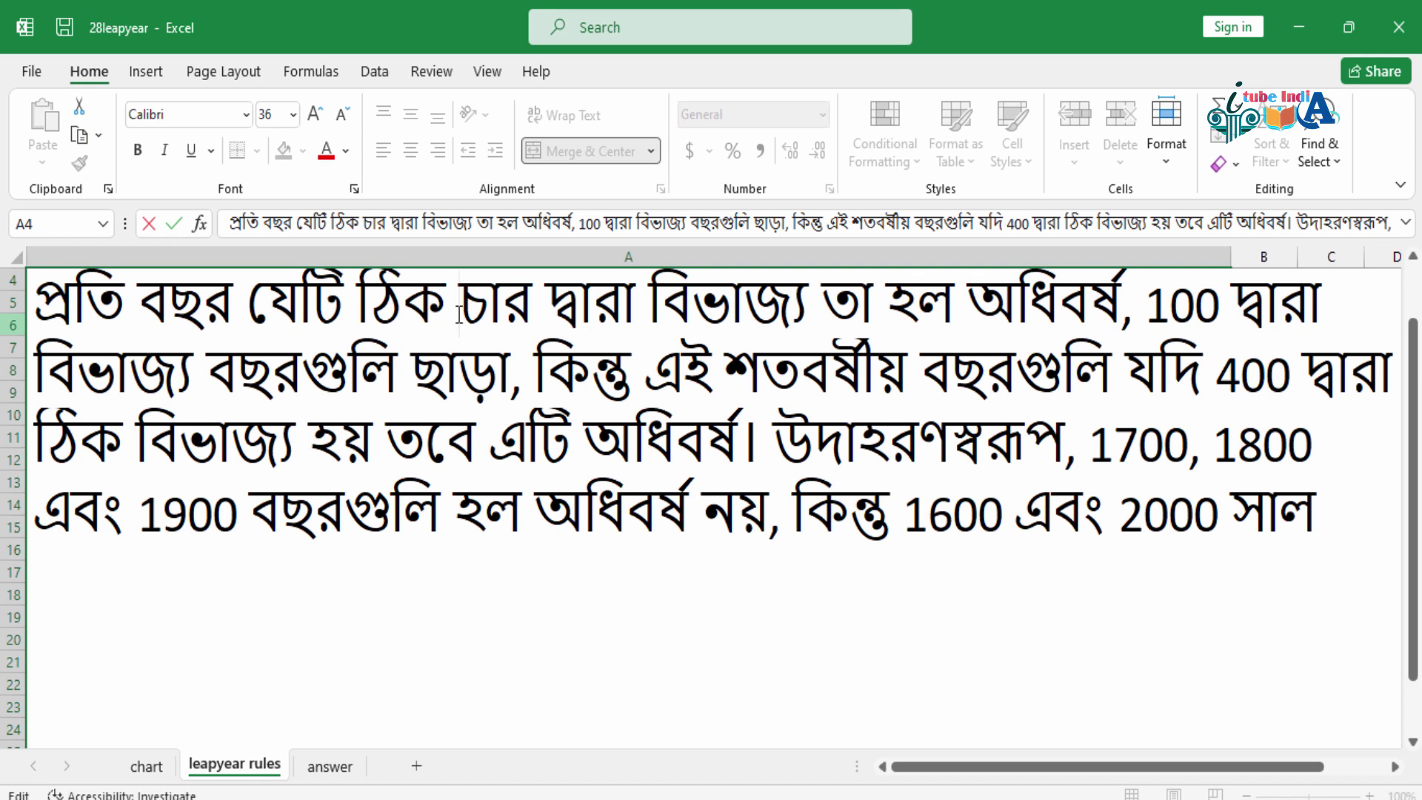
left_click(535, 367)
scroll(556, 413, "up", 5)
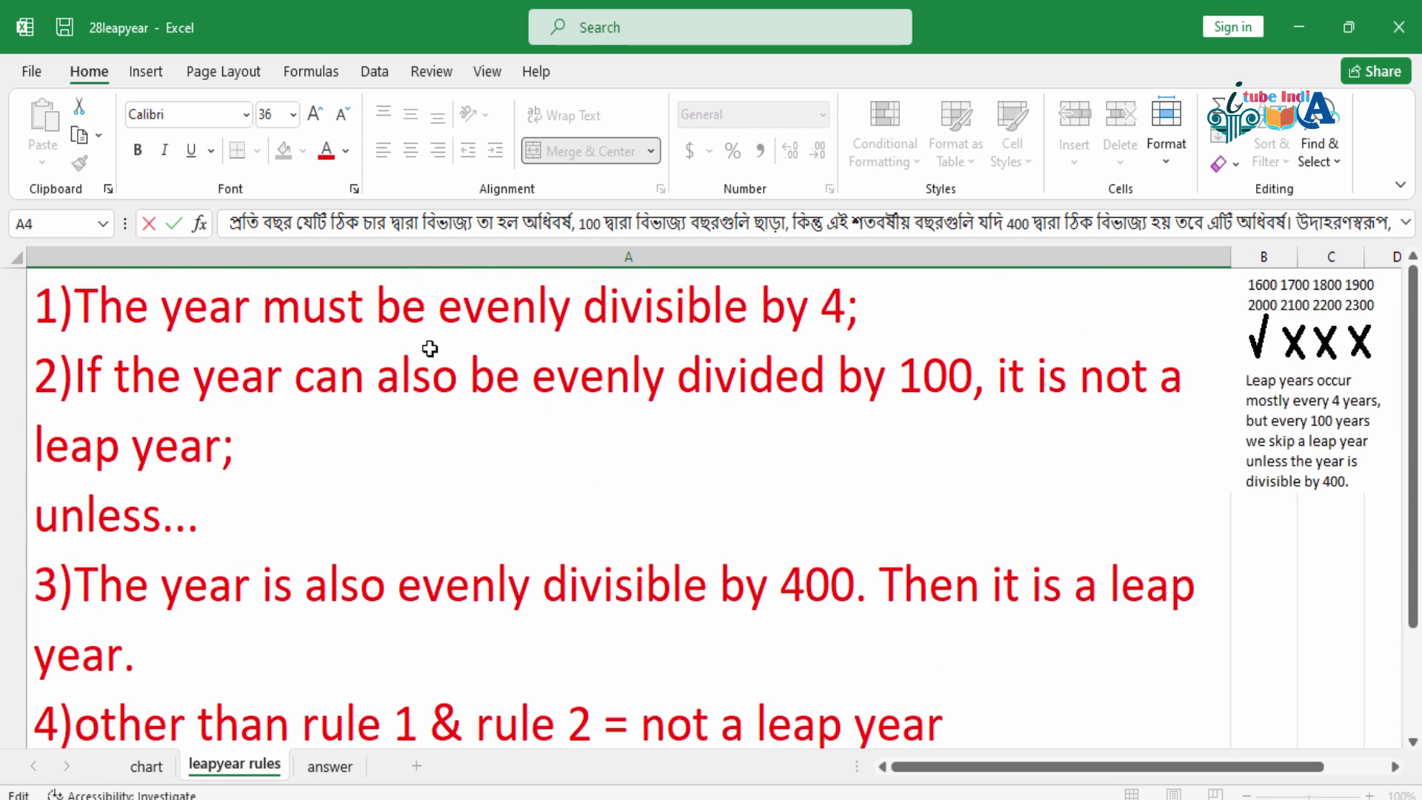
left_click(956, 309)
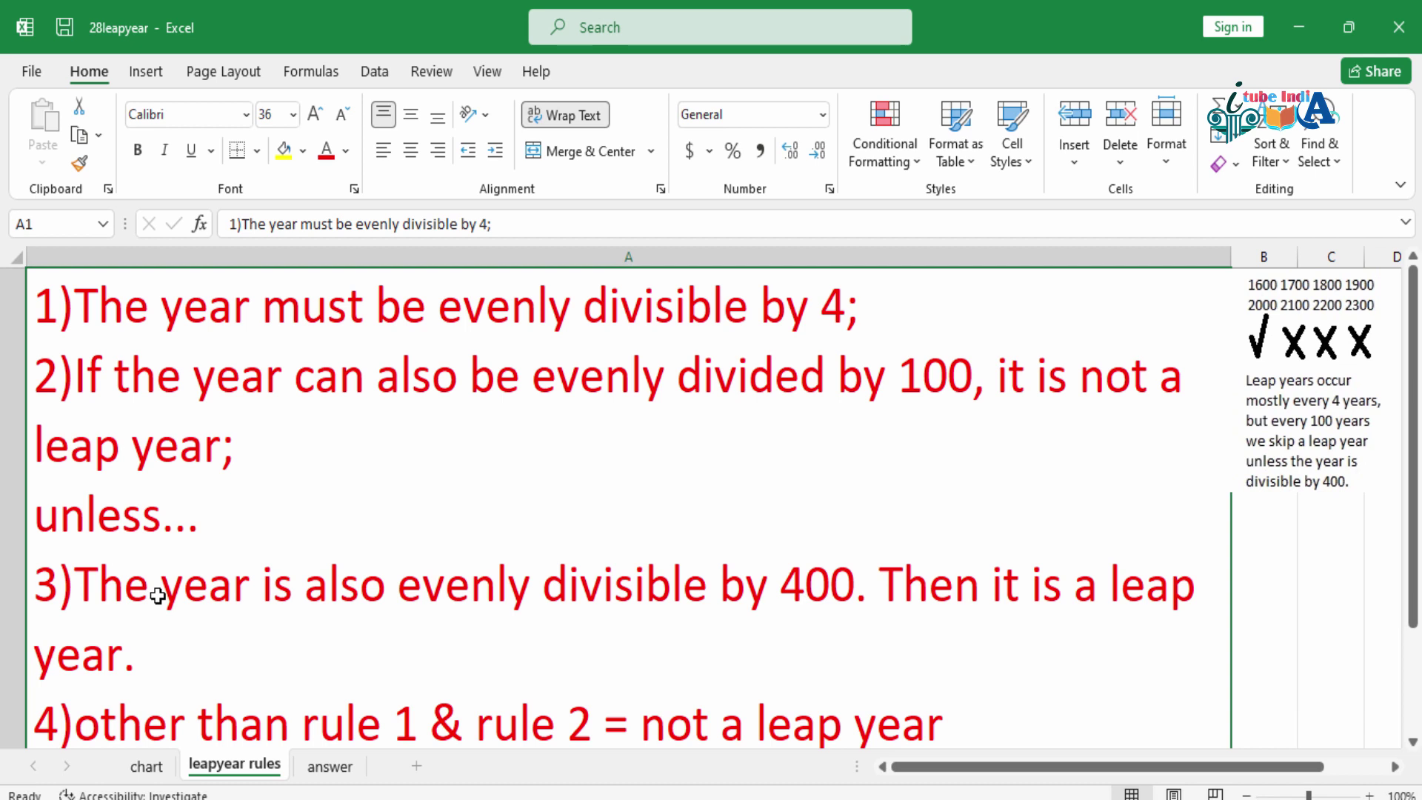
Step: Begin a formula in cell B2 of the chart sheet with an IF function containing a nested OR function
left_click(146, 767)
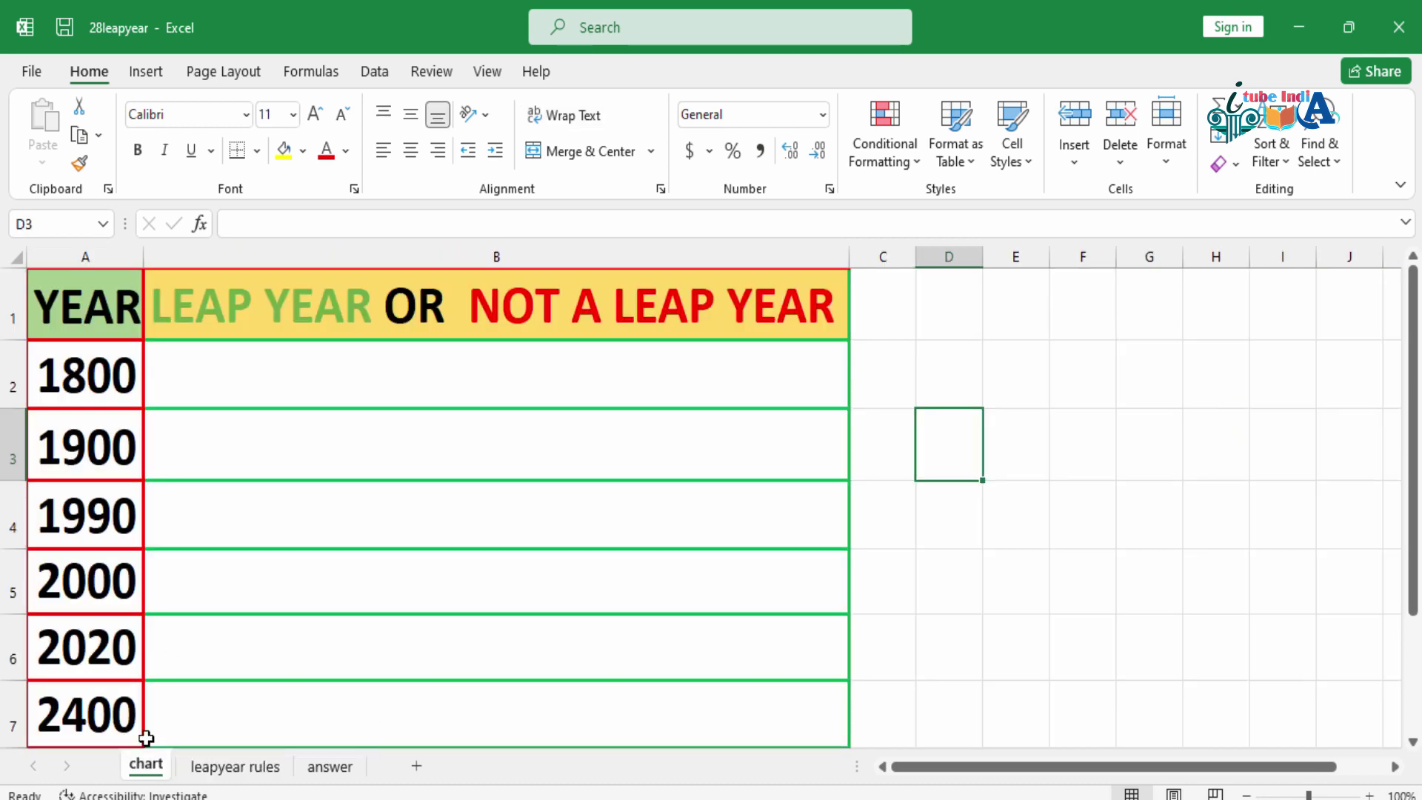
left_click(250, 371)
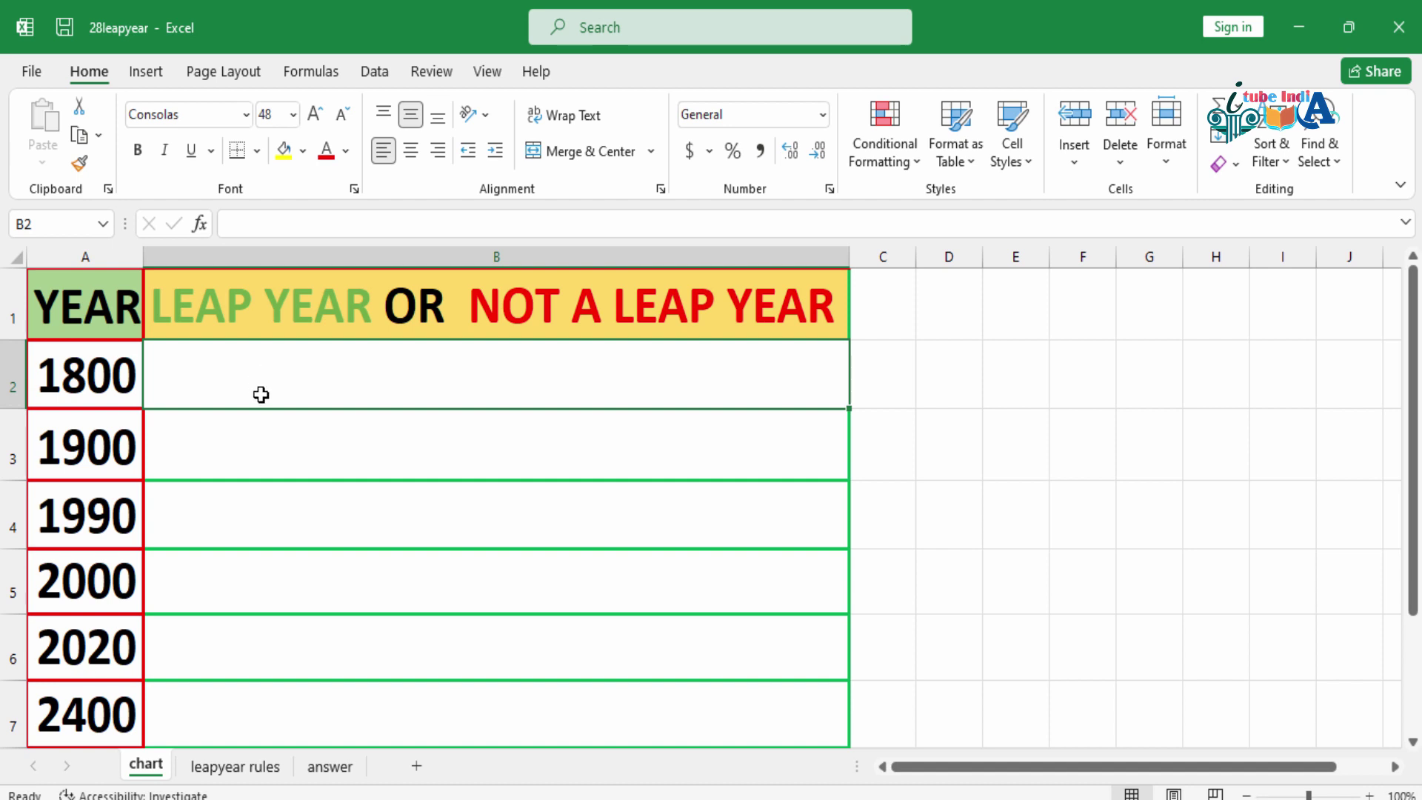
type("=")
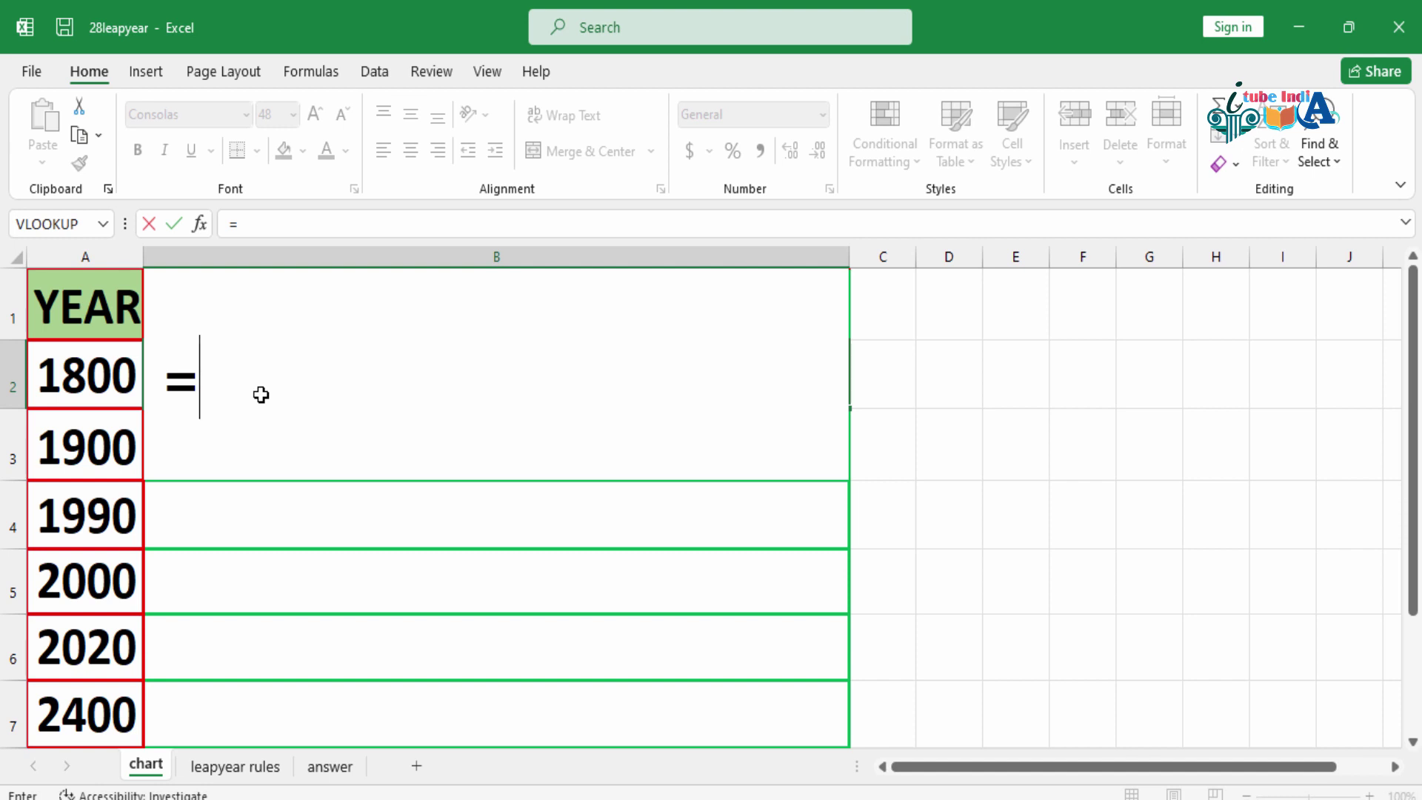
type("IF")
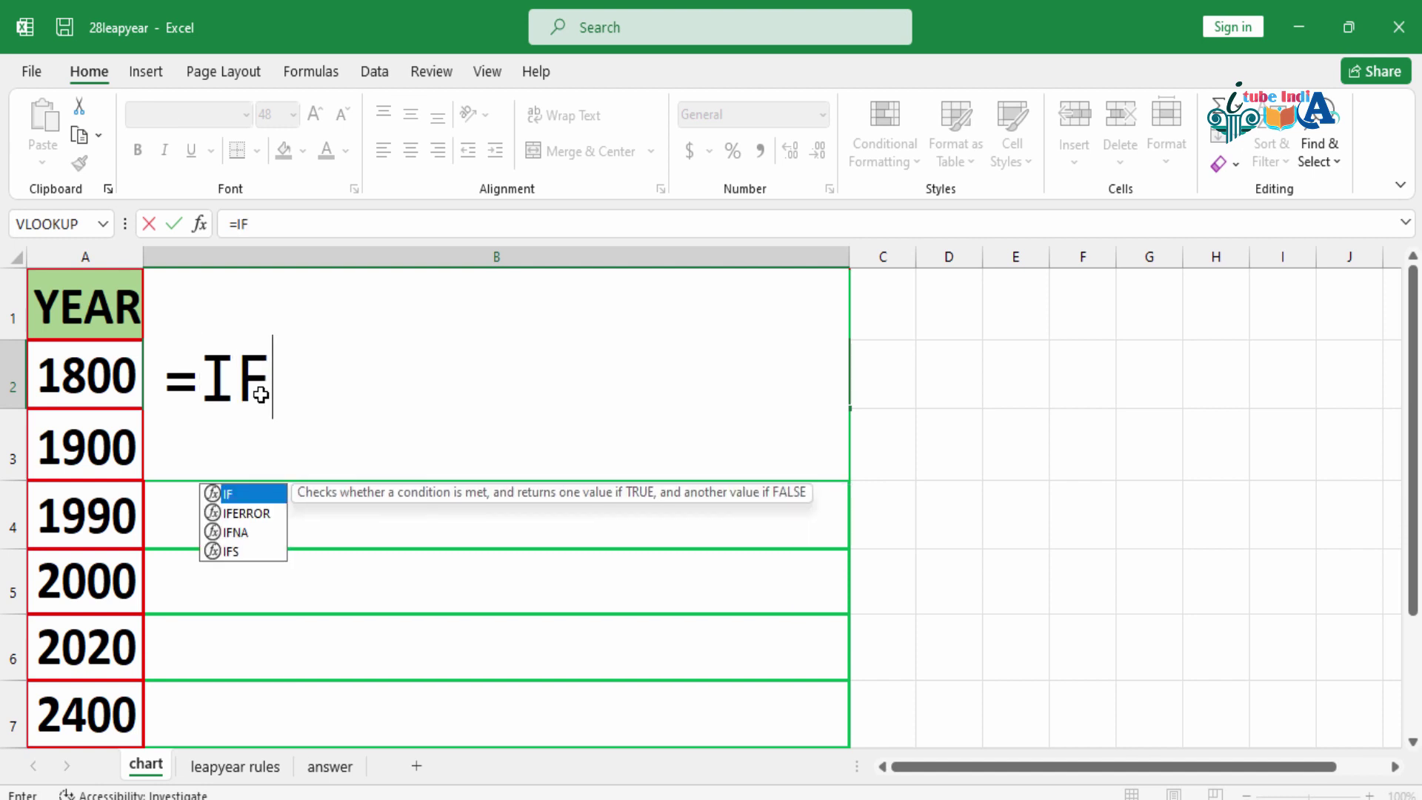
type("(")
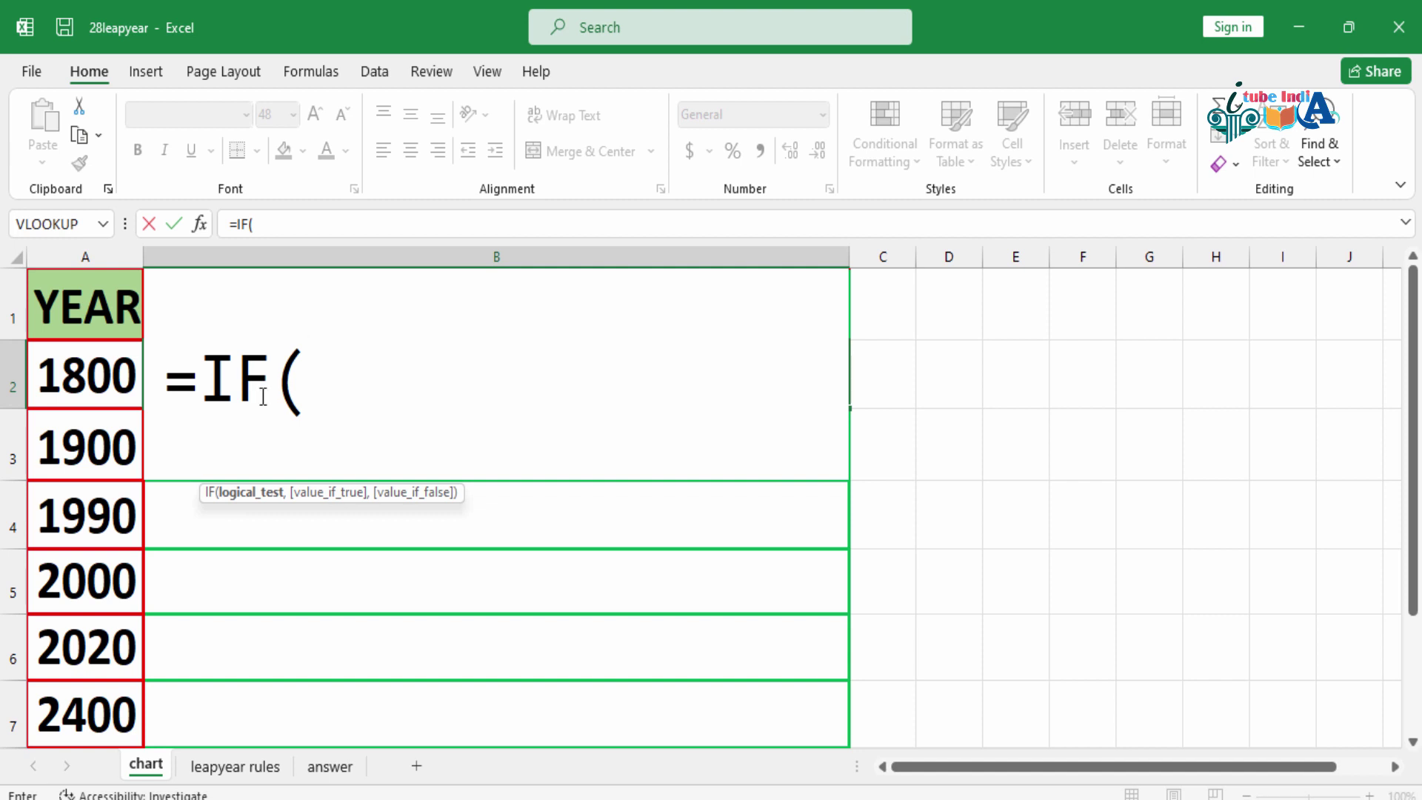
type("O")
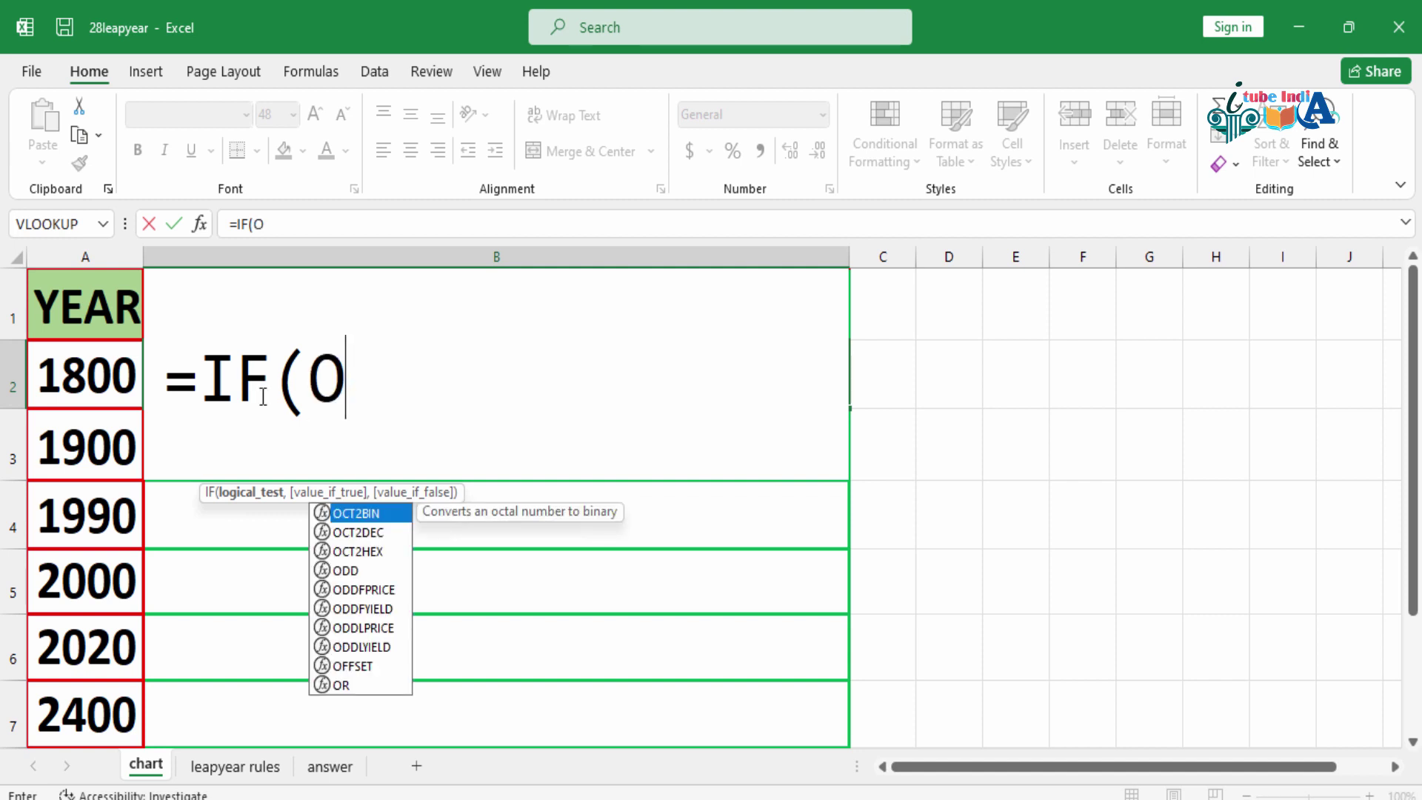
type("R")
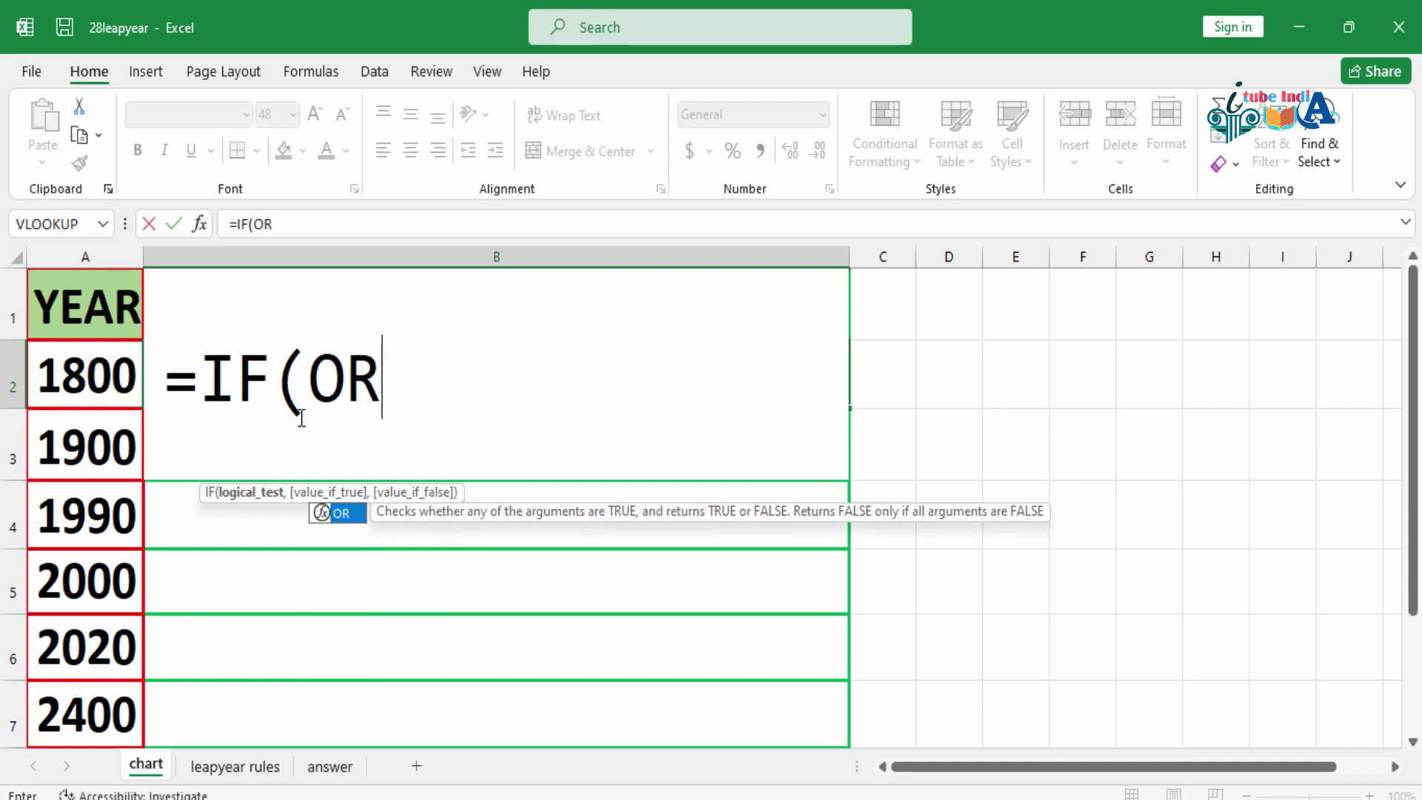
double_click(347, 510)
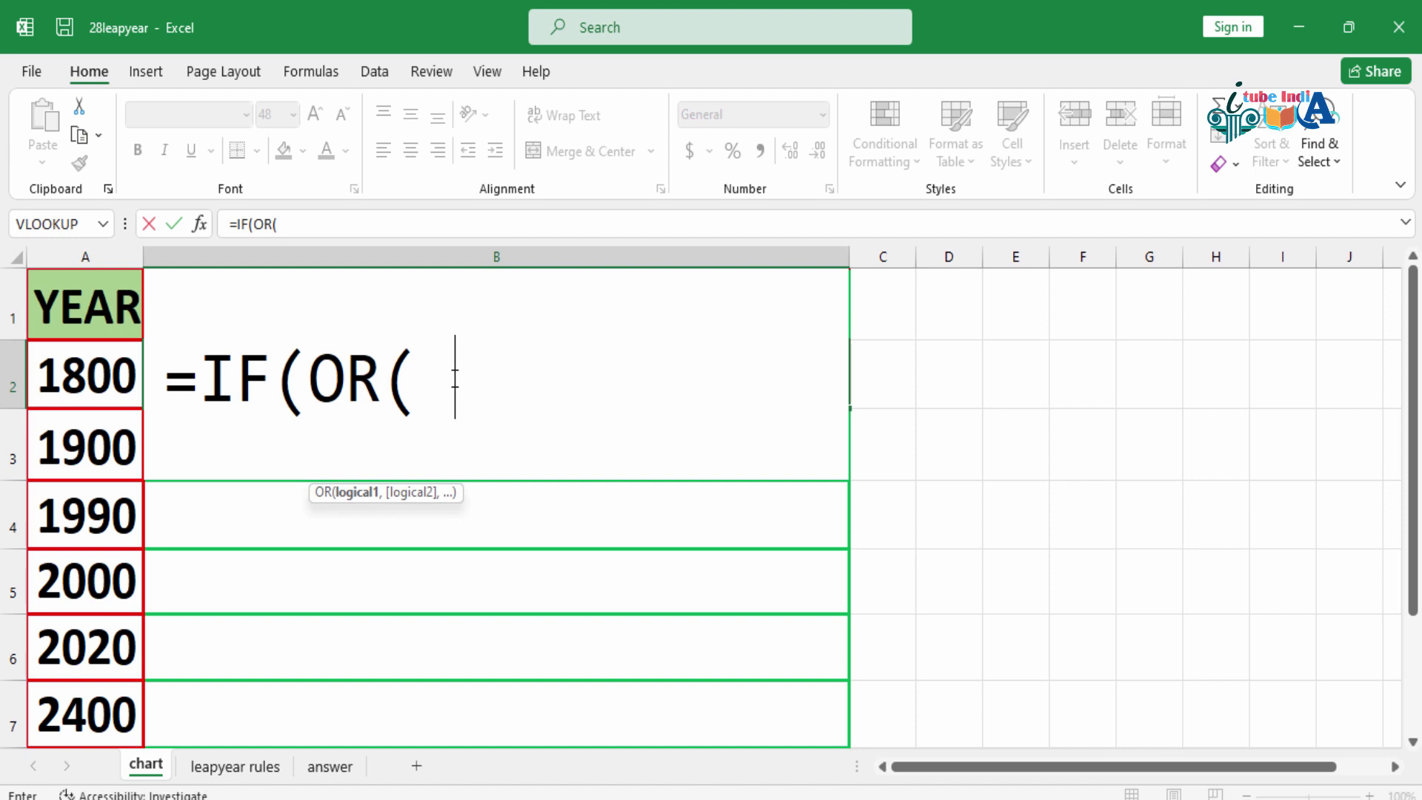
Step: Add MOD(A2,400)=0 as the first condition of the OR function in B2's formula
type("MOD")
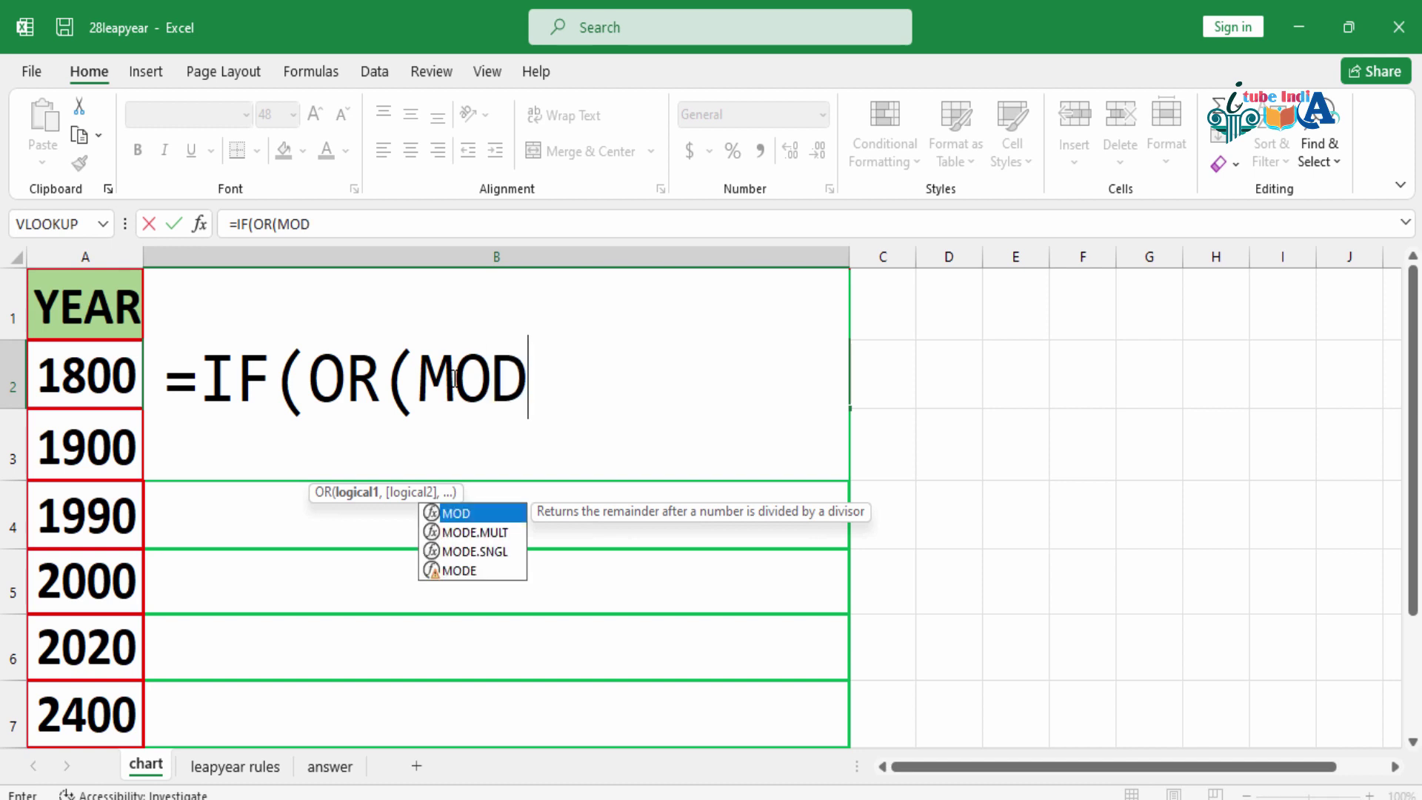
double_click(481, 508)
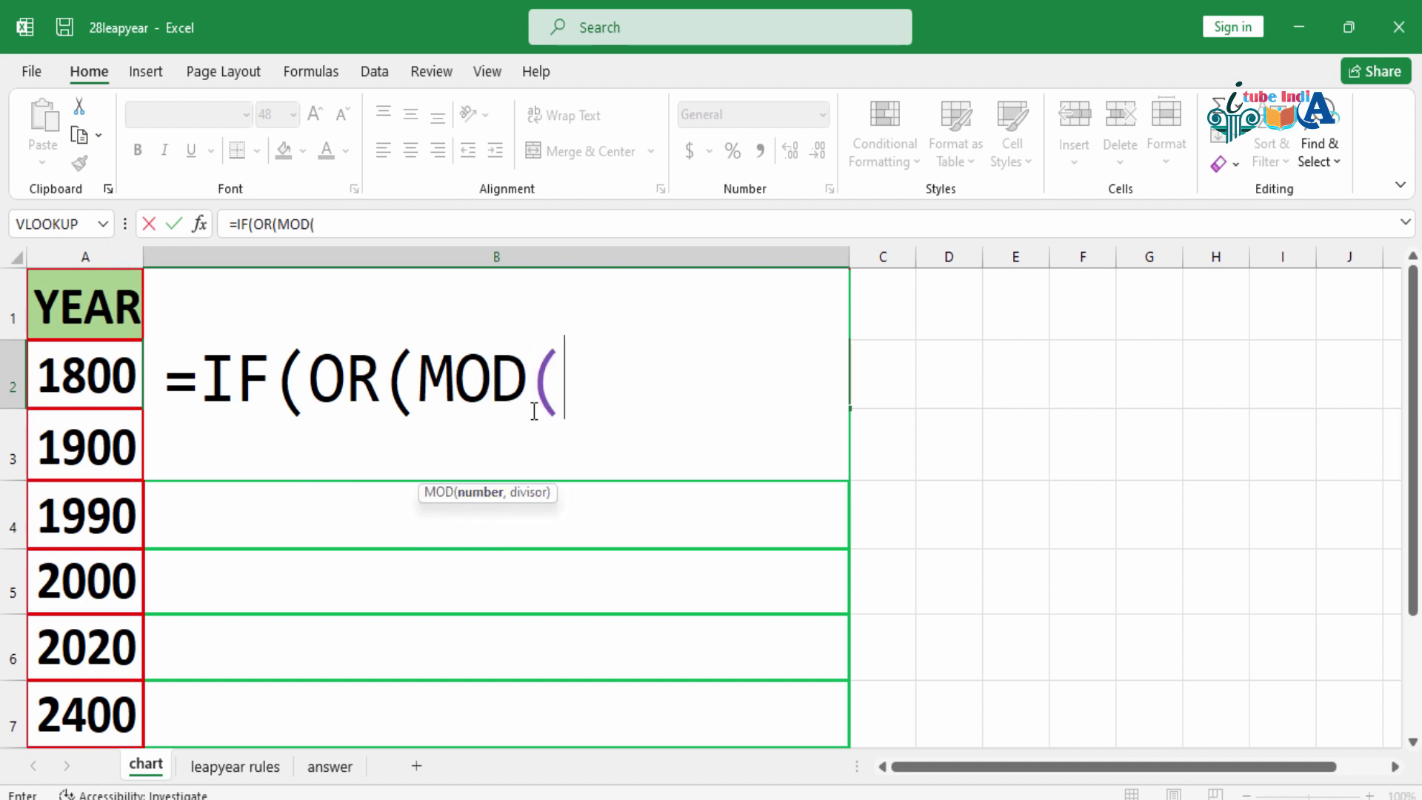
left_click(90, 370)
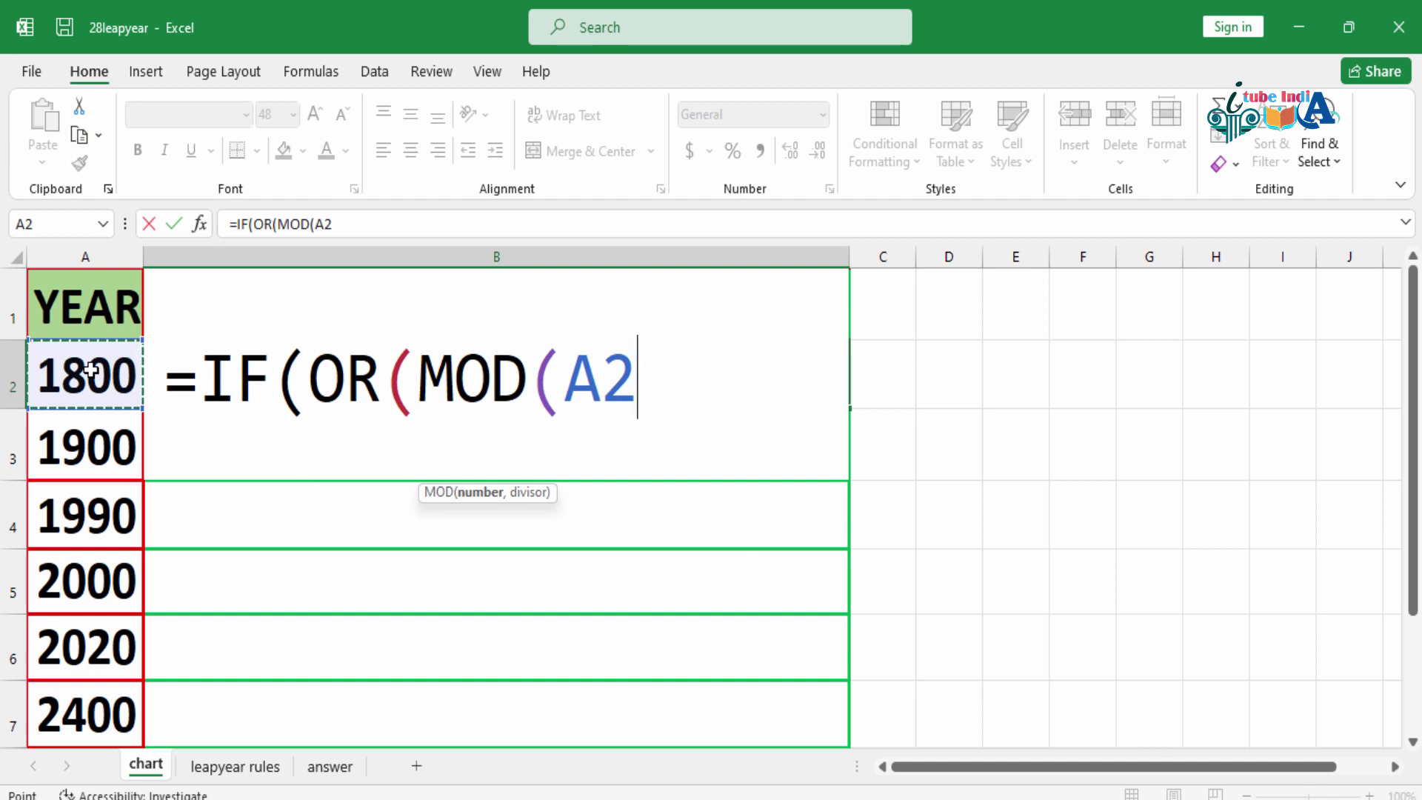
type(",")
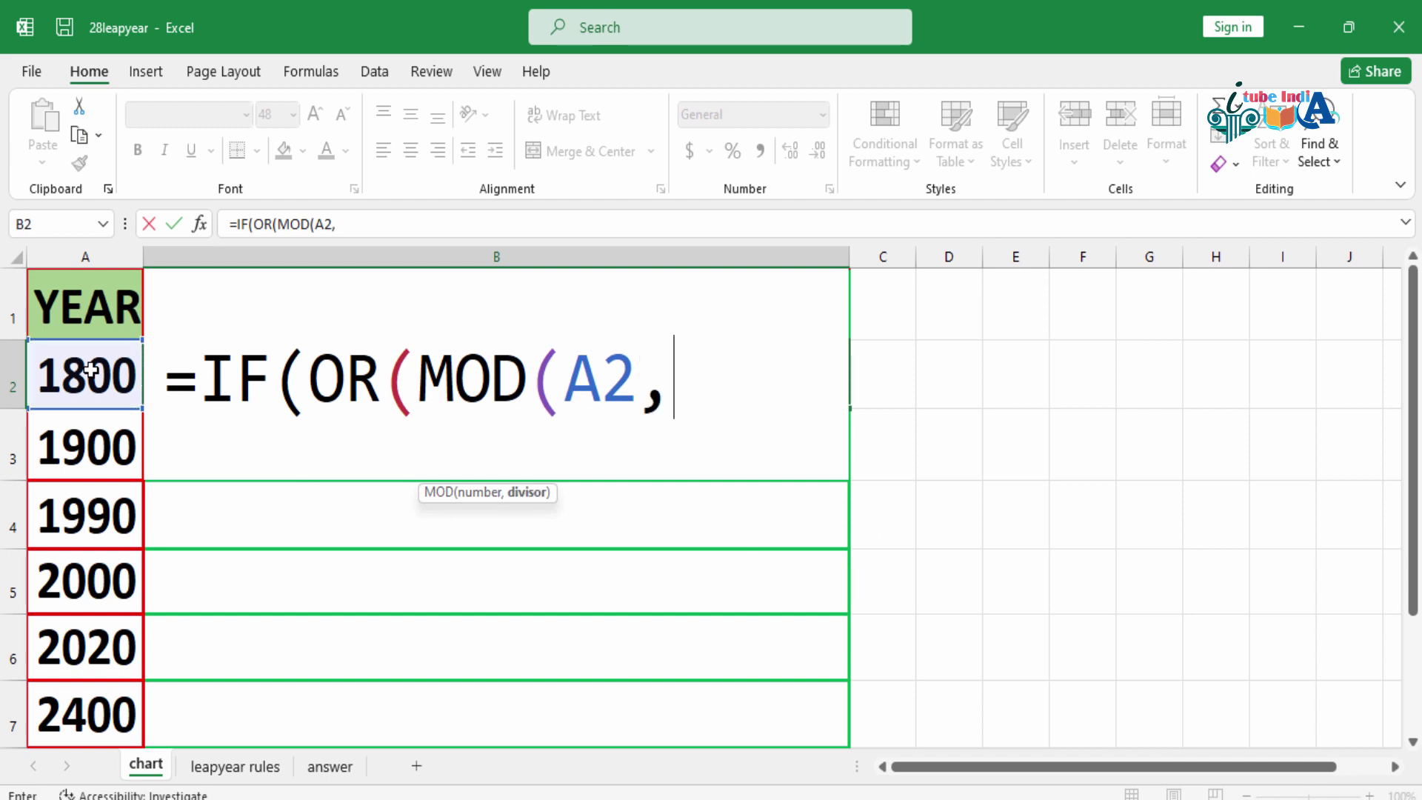
type("400")
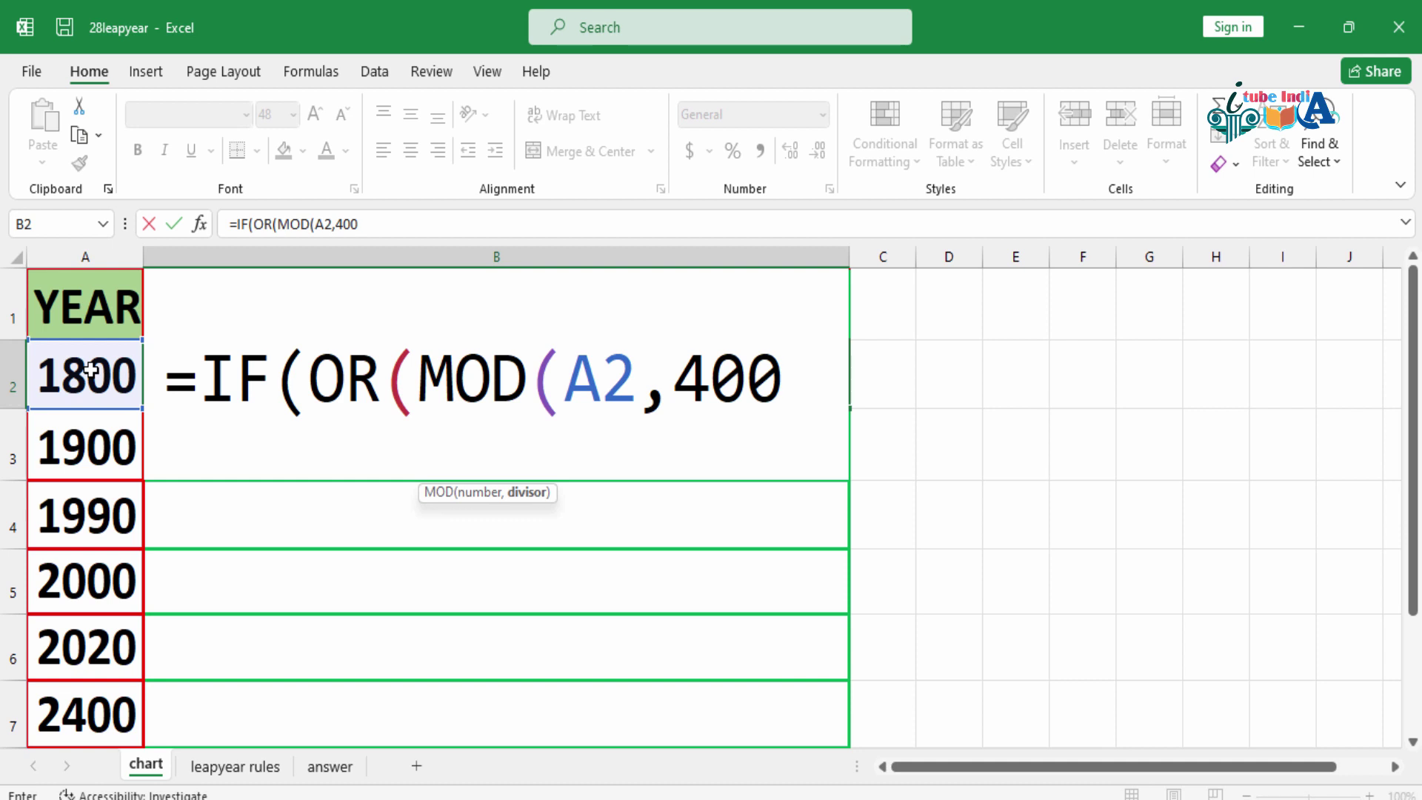
type(")")
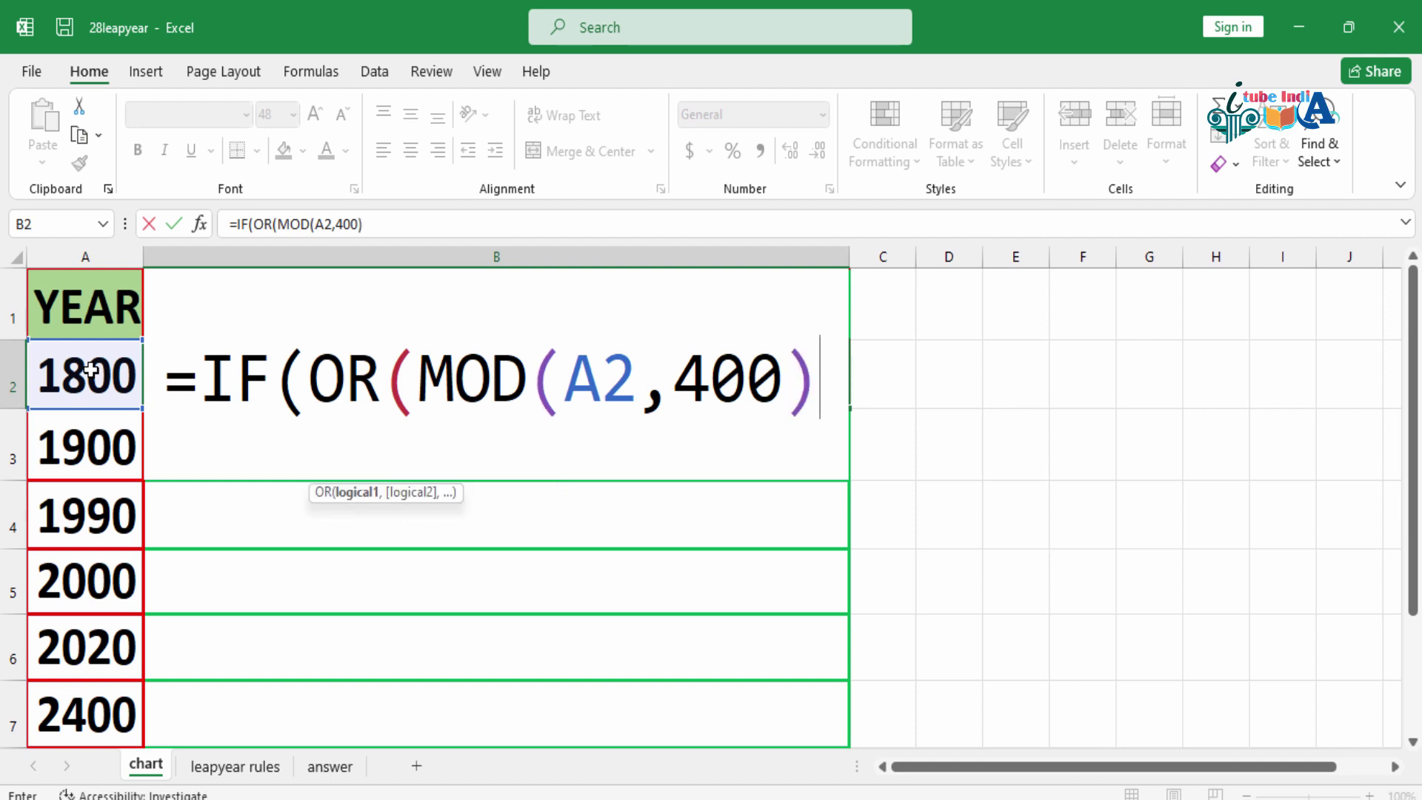
type("=0")
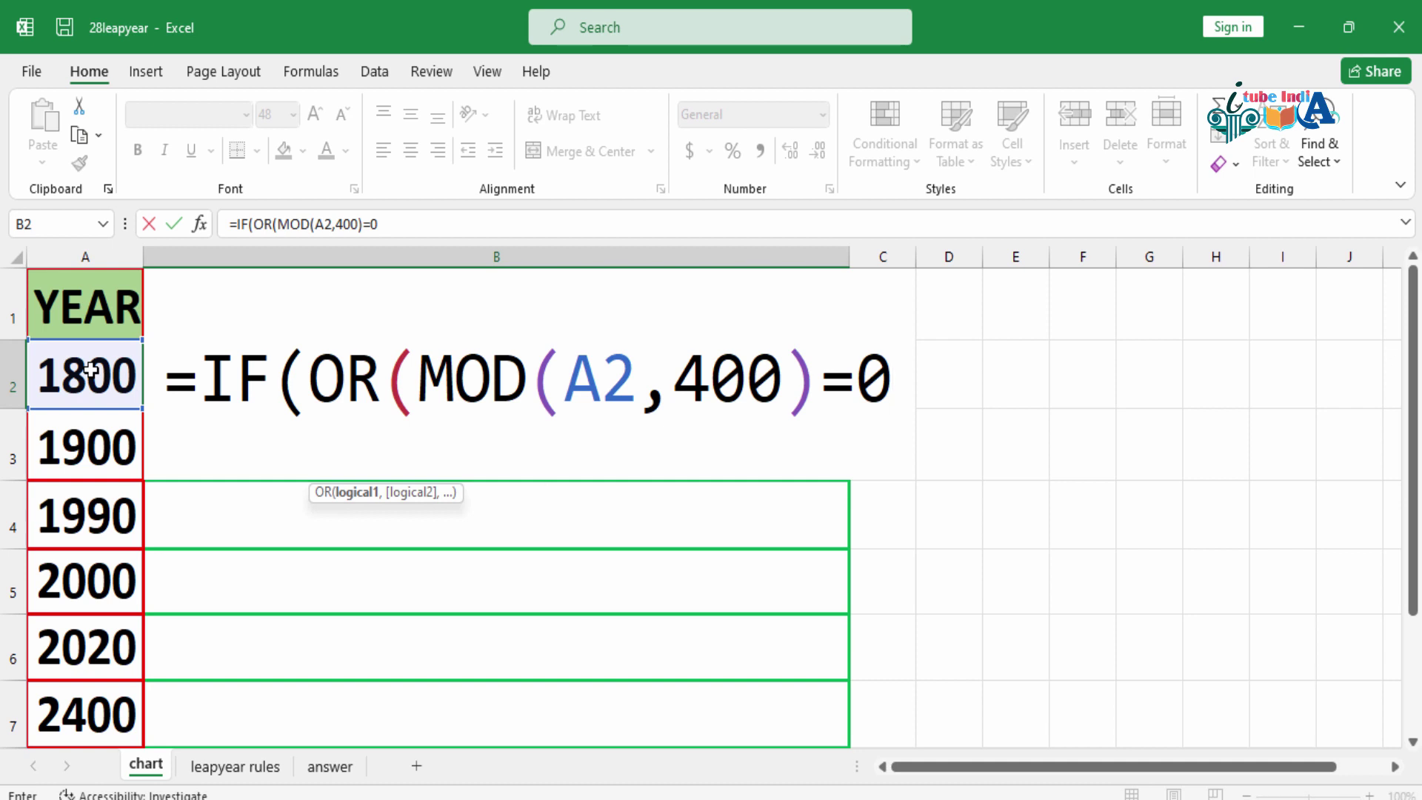
Step: Add a nested AND function as the OR function's second condition in B2's formula, with MOD(A2,4)=0 as its first test
type(",")
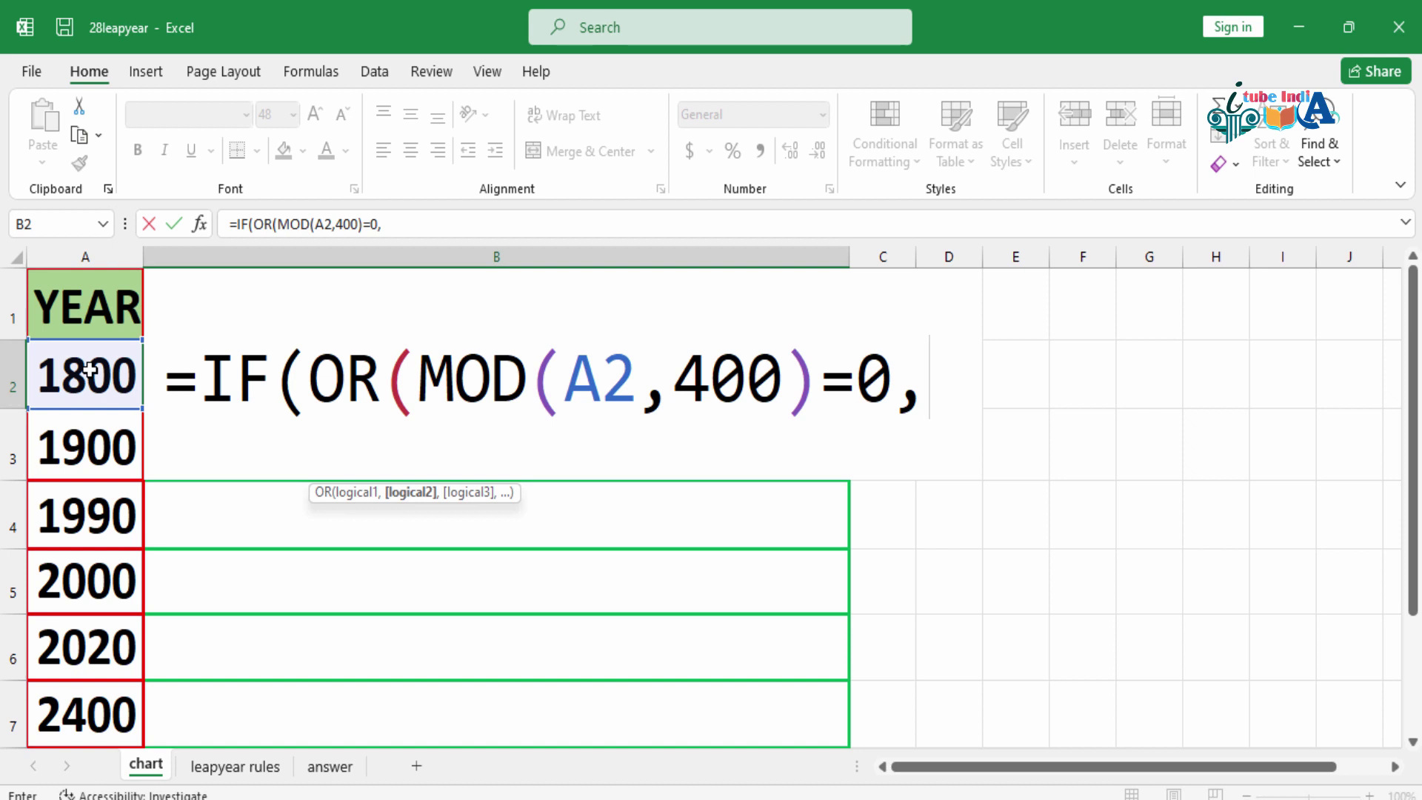
type("A")
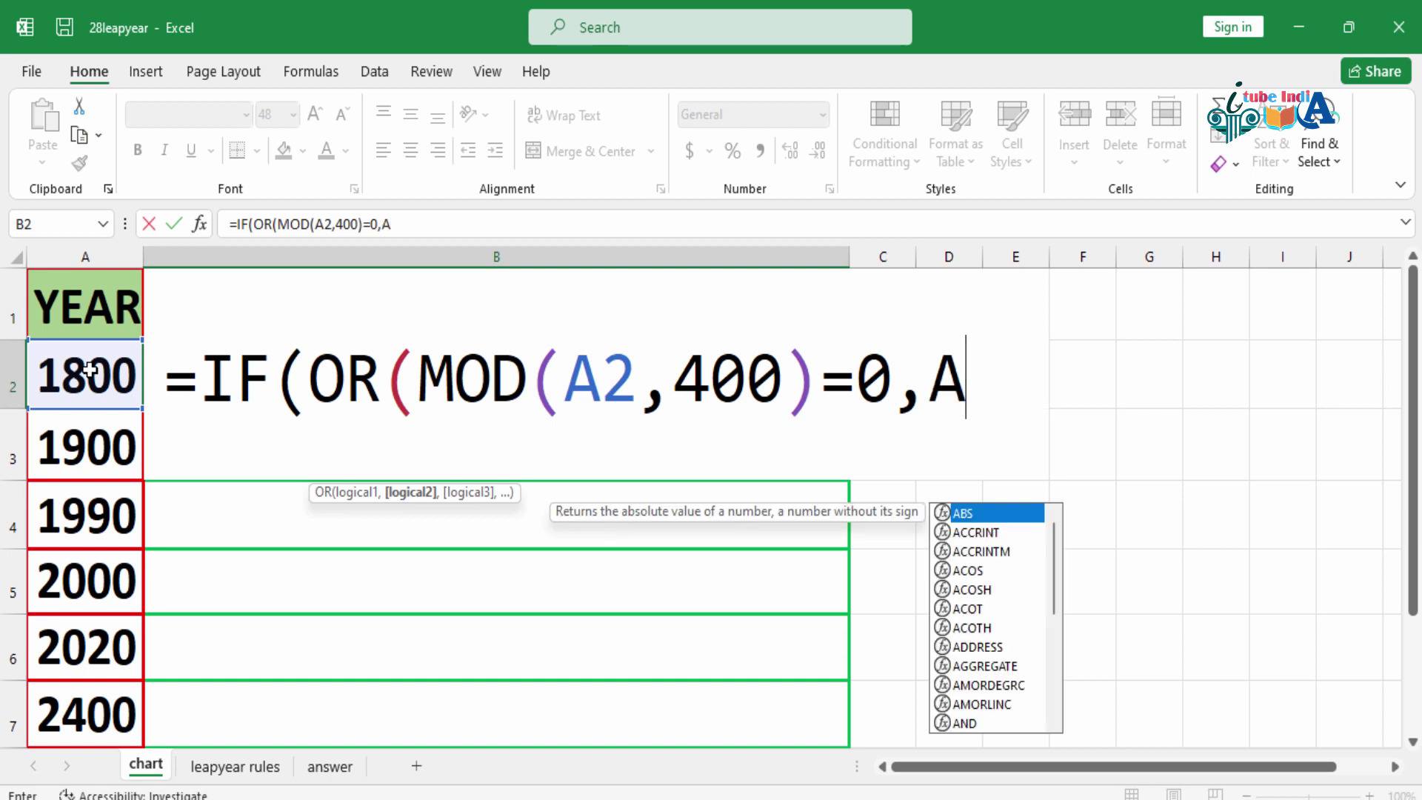
type("ND")
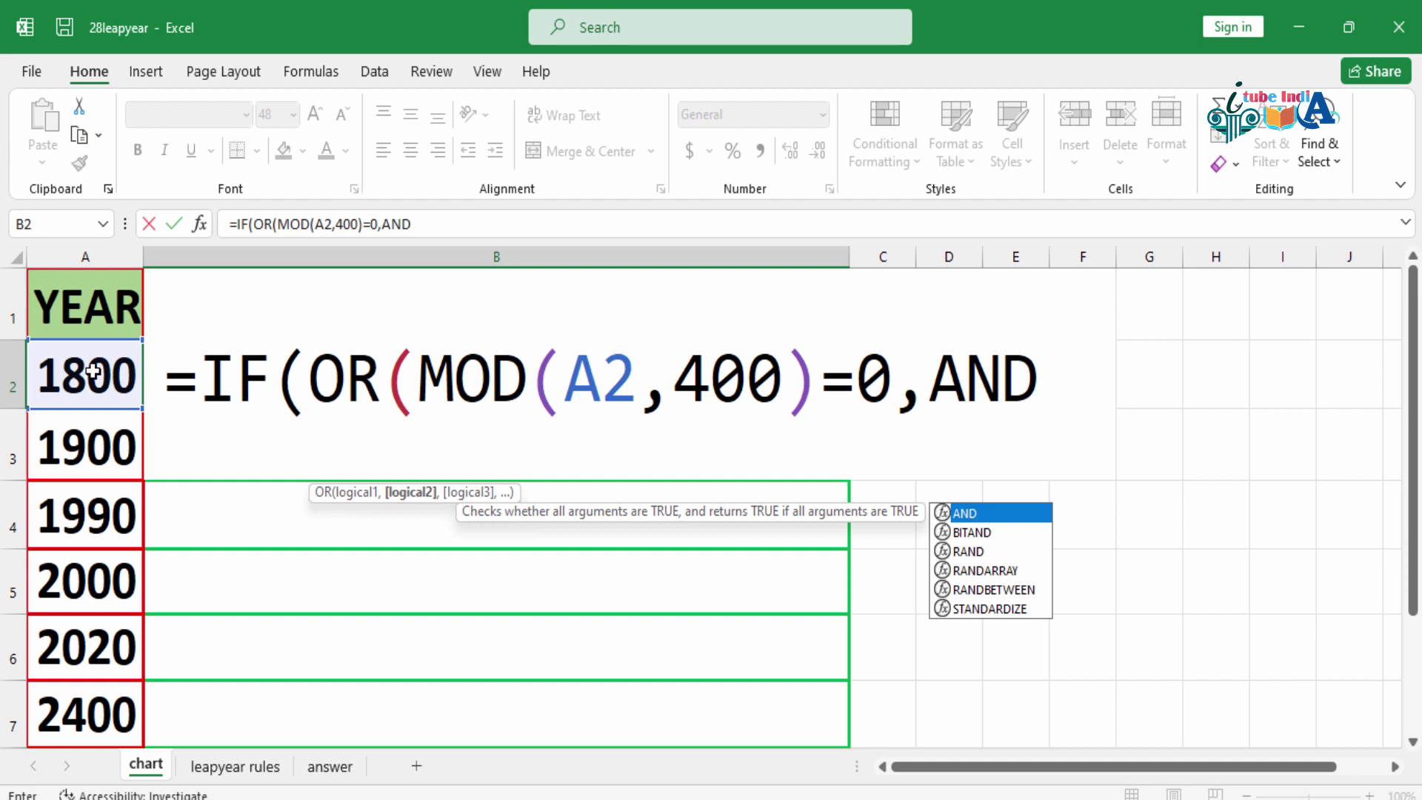
type("(")
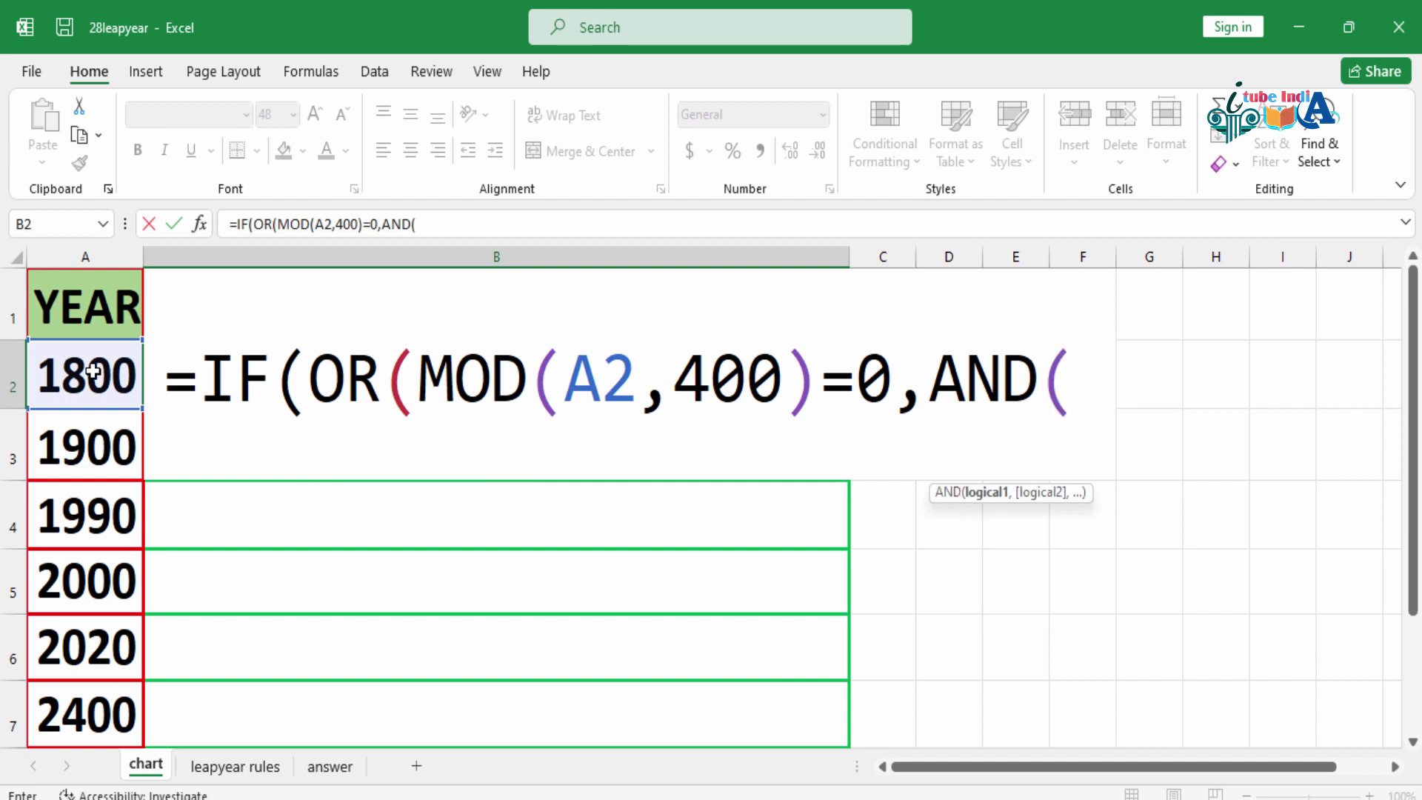
type("MOD")
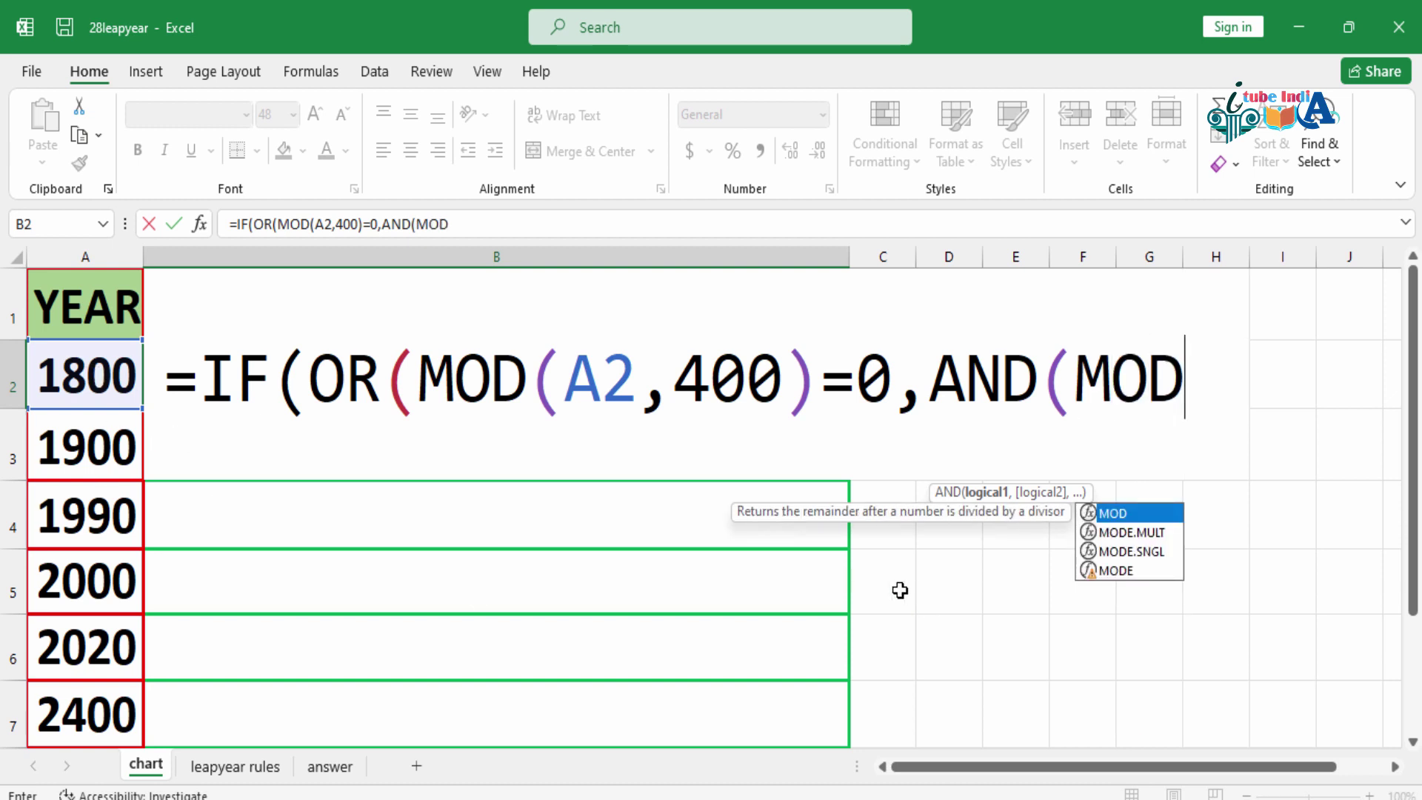
double_click(1172, 516)
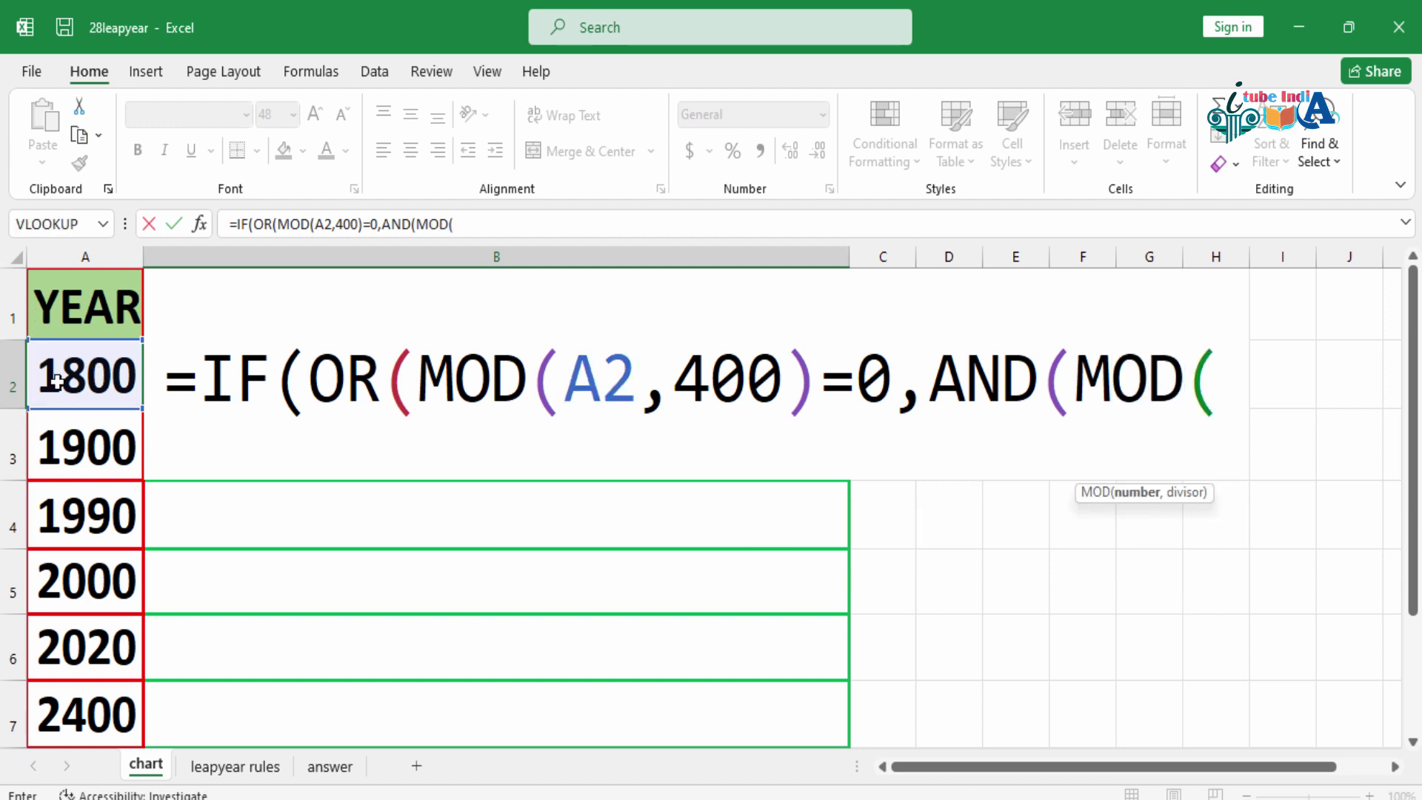
left_click(105, 383)
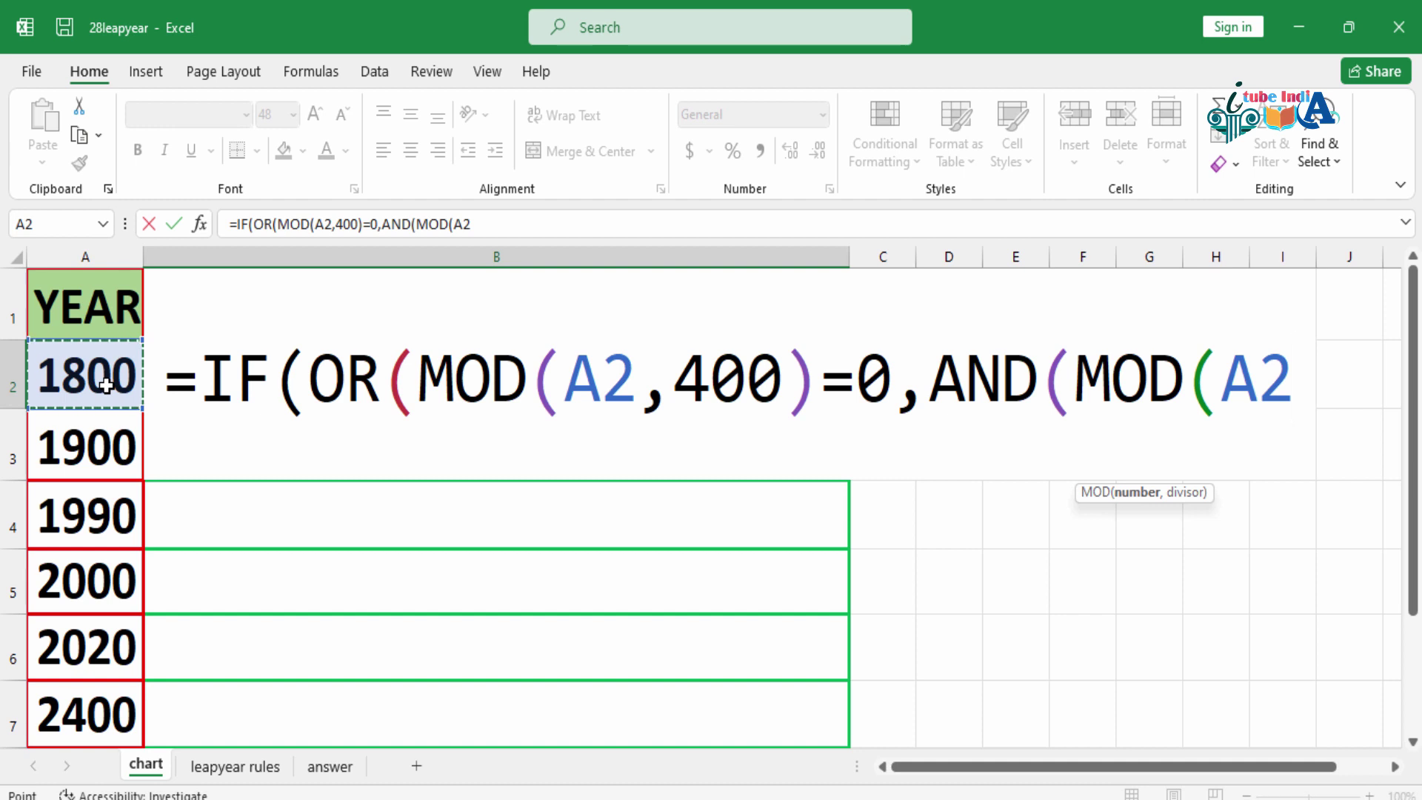
type(",4")
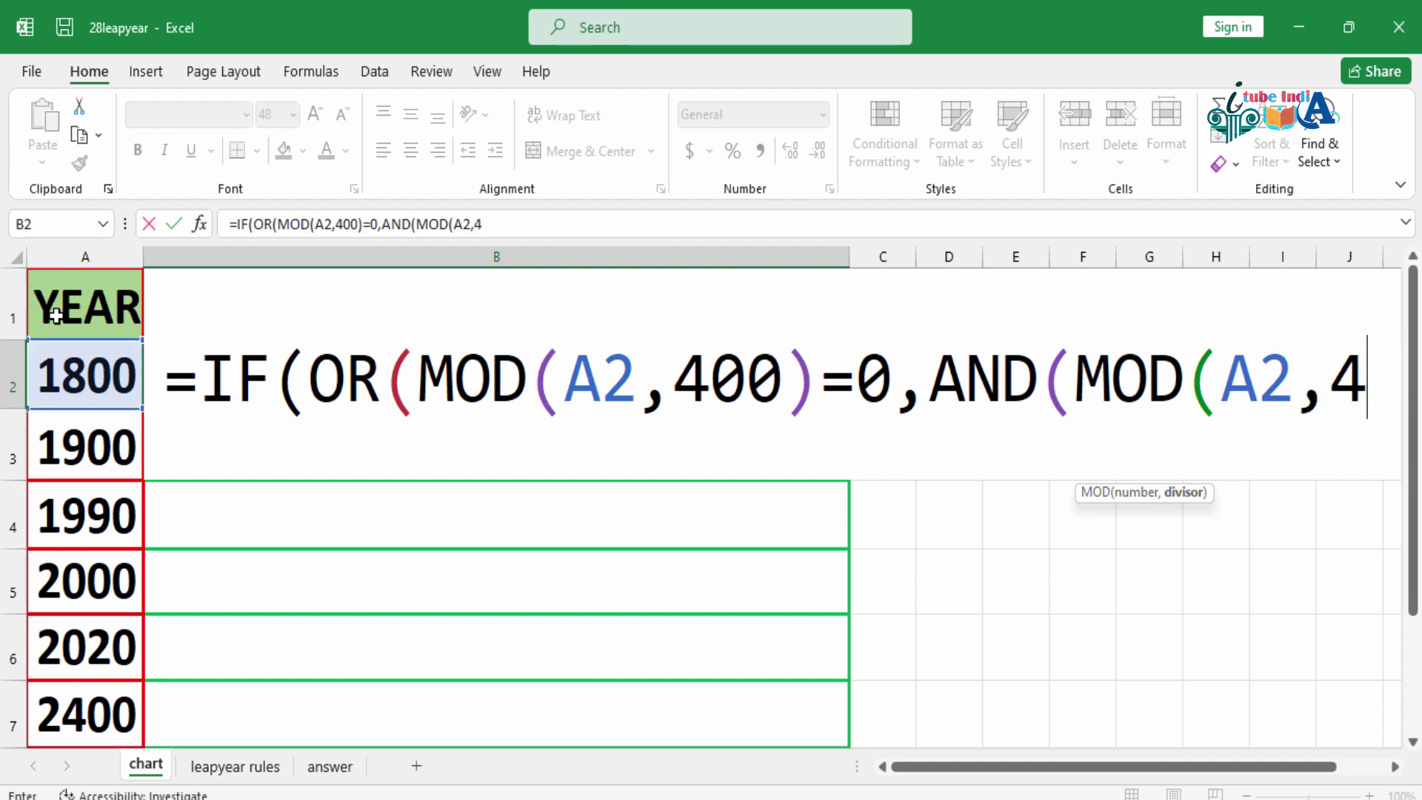
type(")")
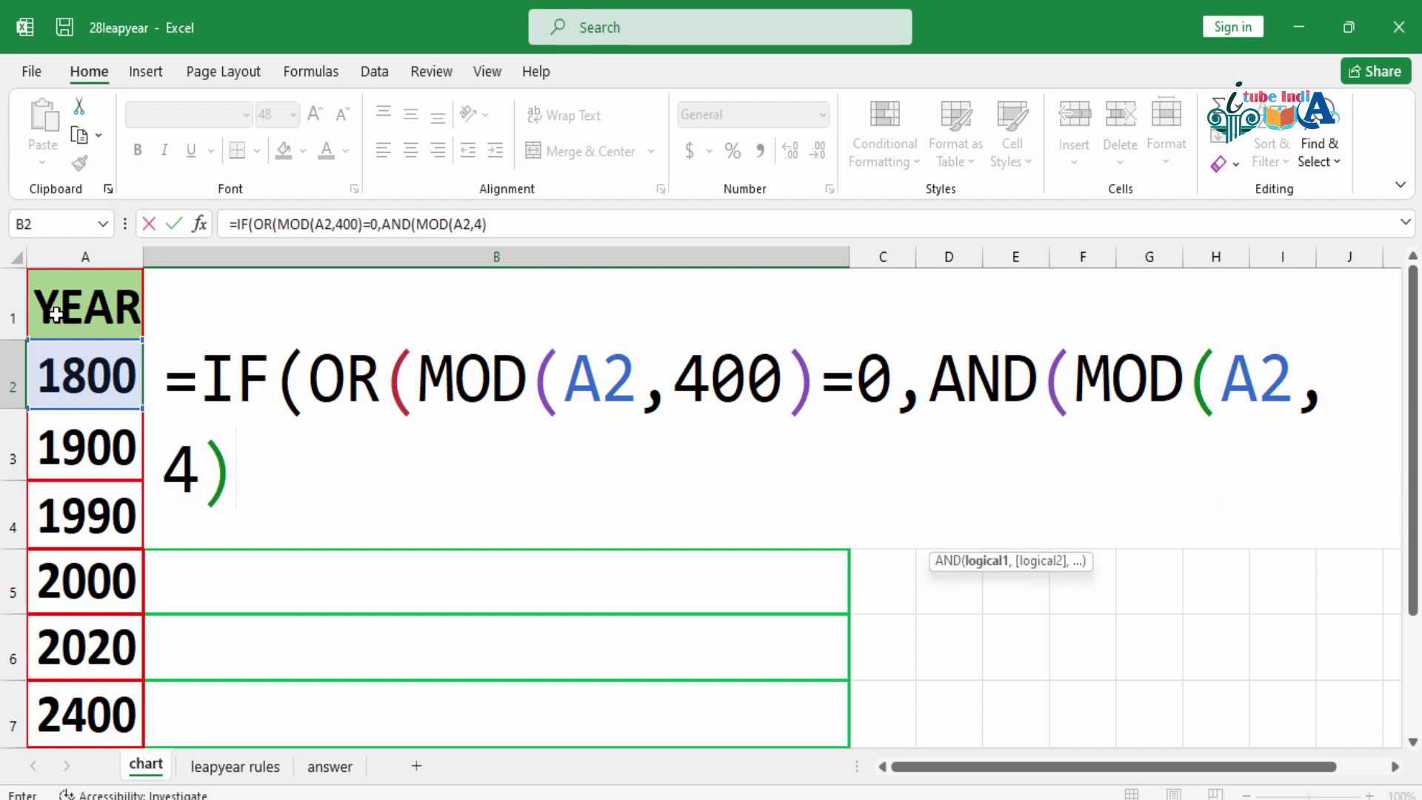
type("=")
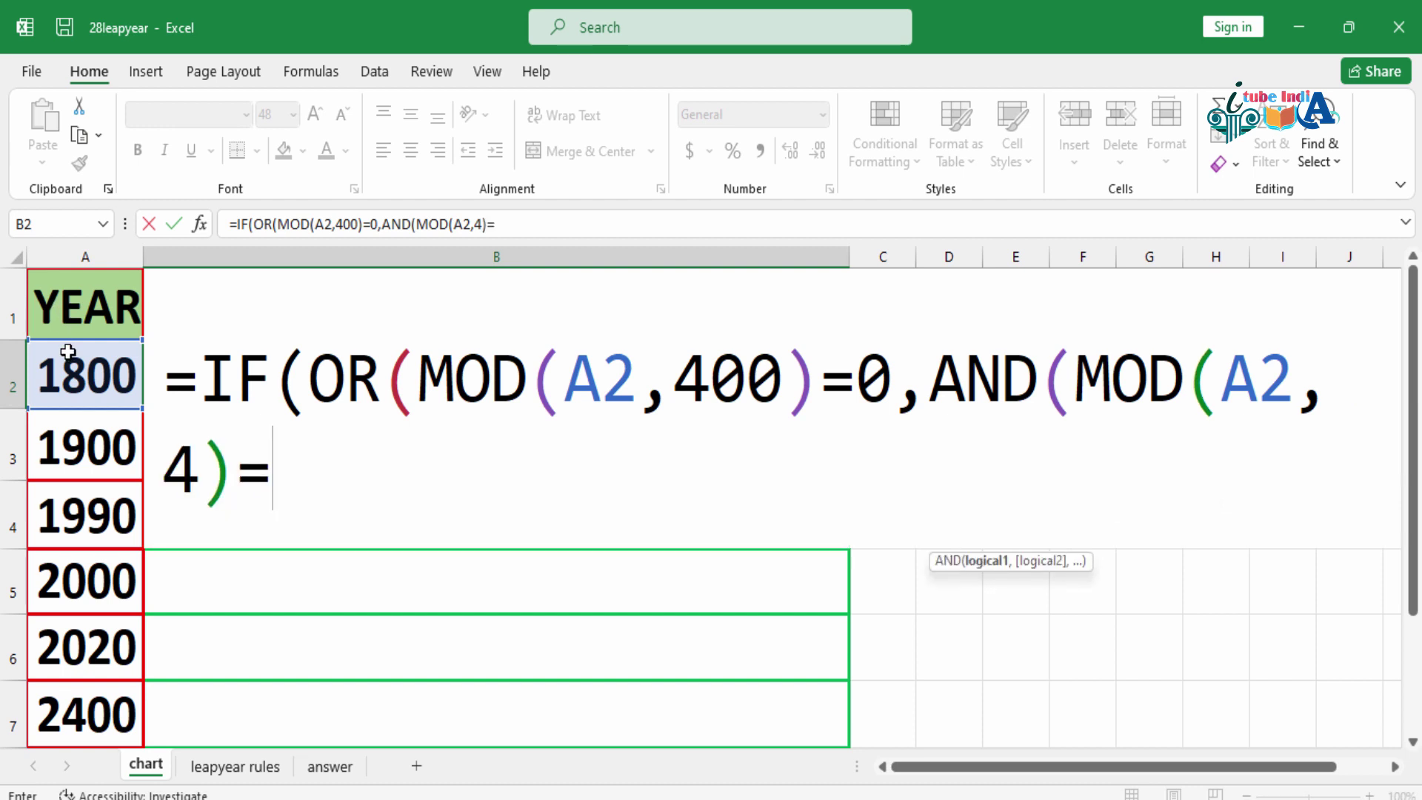
type("0")
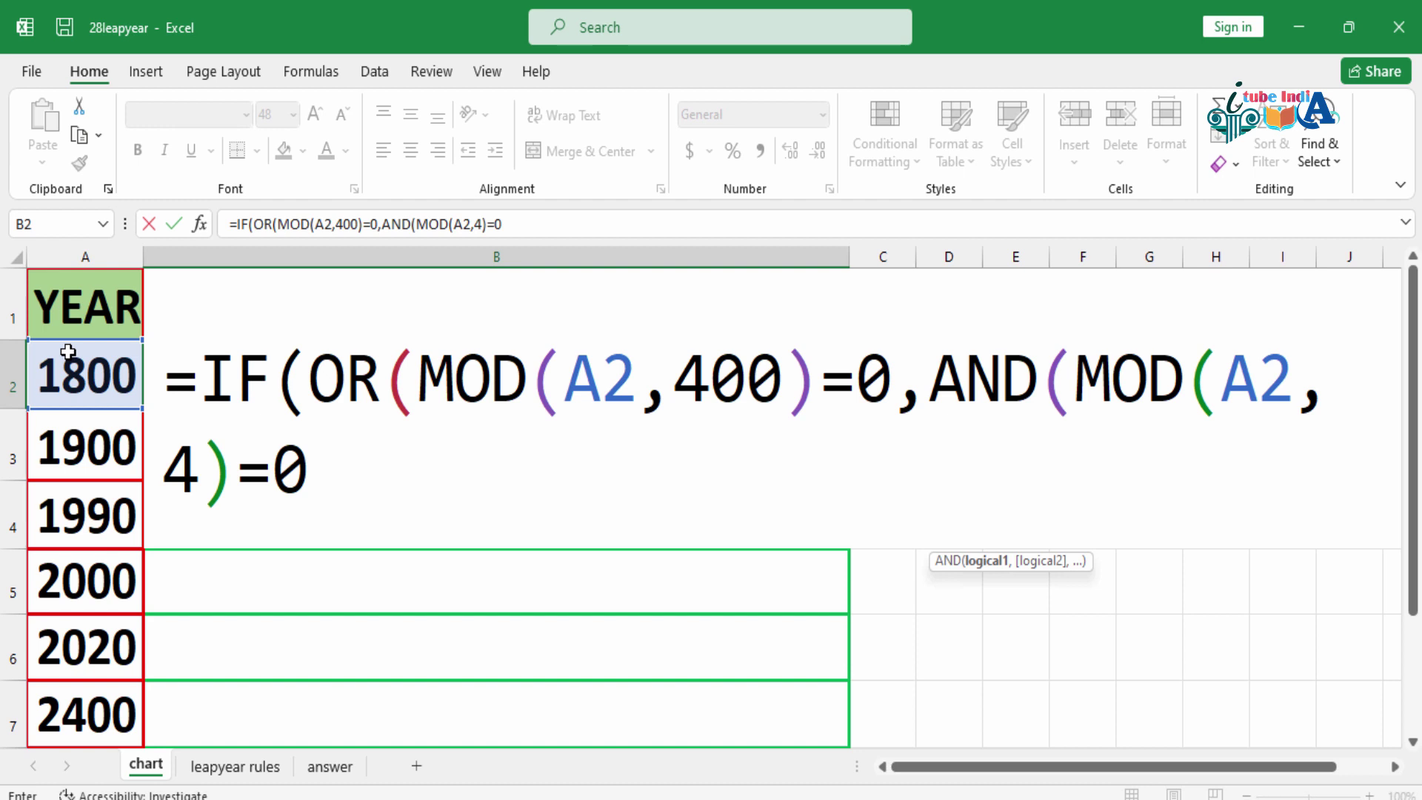
Step: Add MOD(A2,100)<>0 as the AND function's second test, and close both the AND and OR functions
type(",")
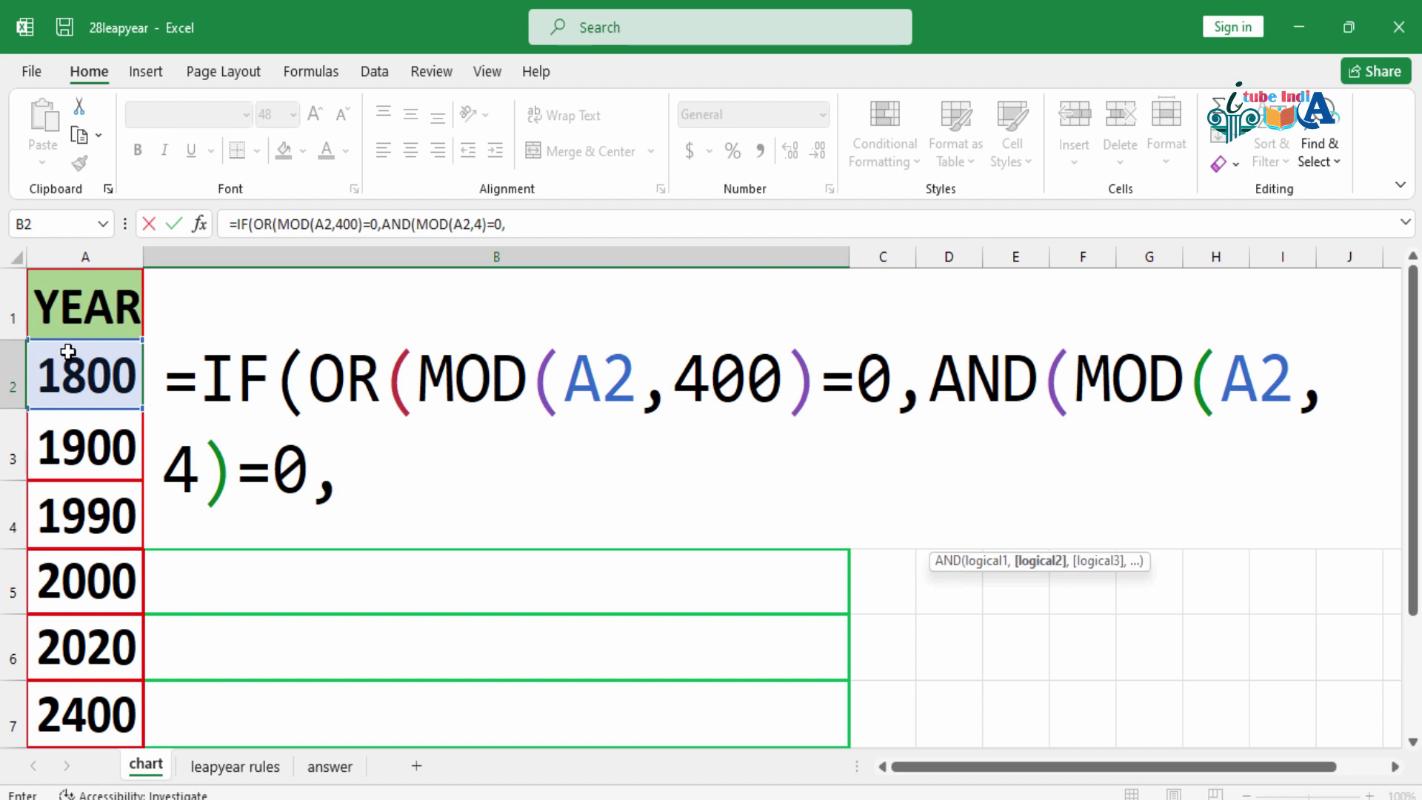
type("MO")
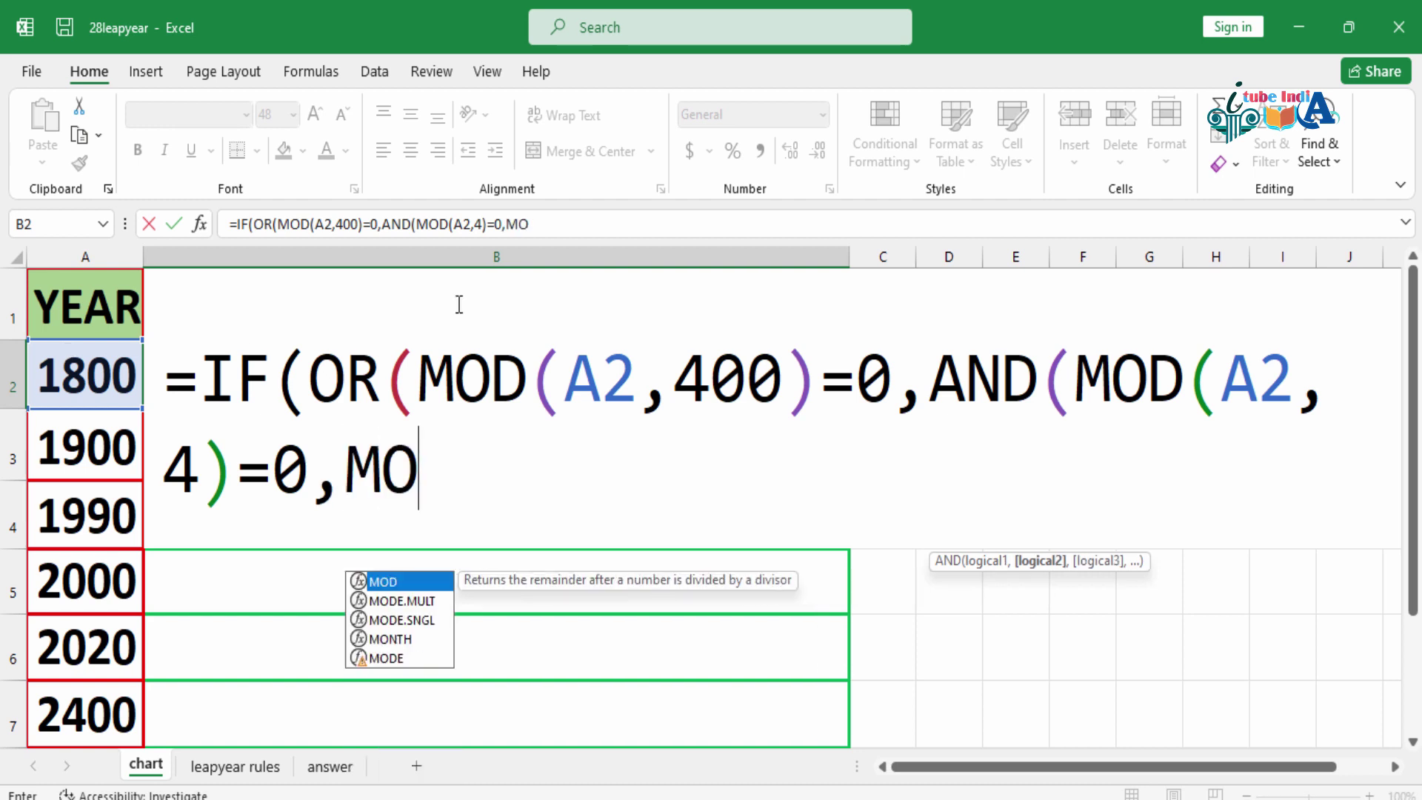
double_click(428, 581)
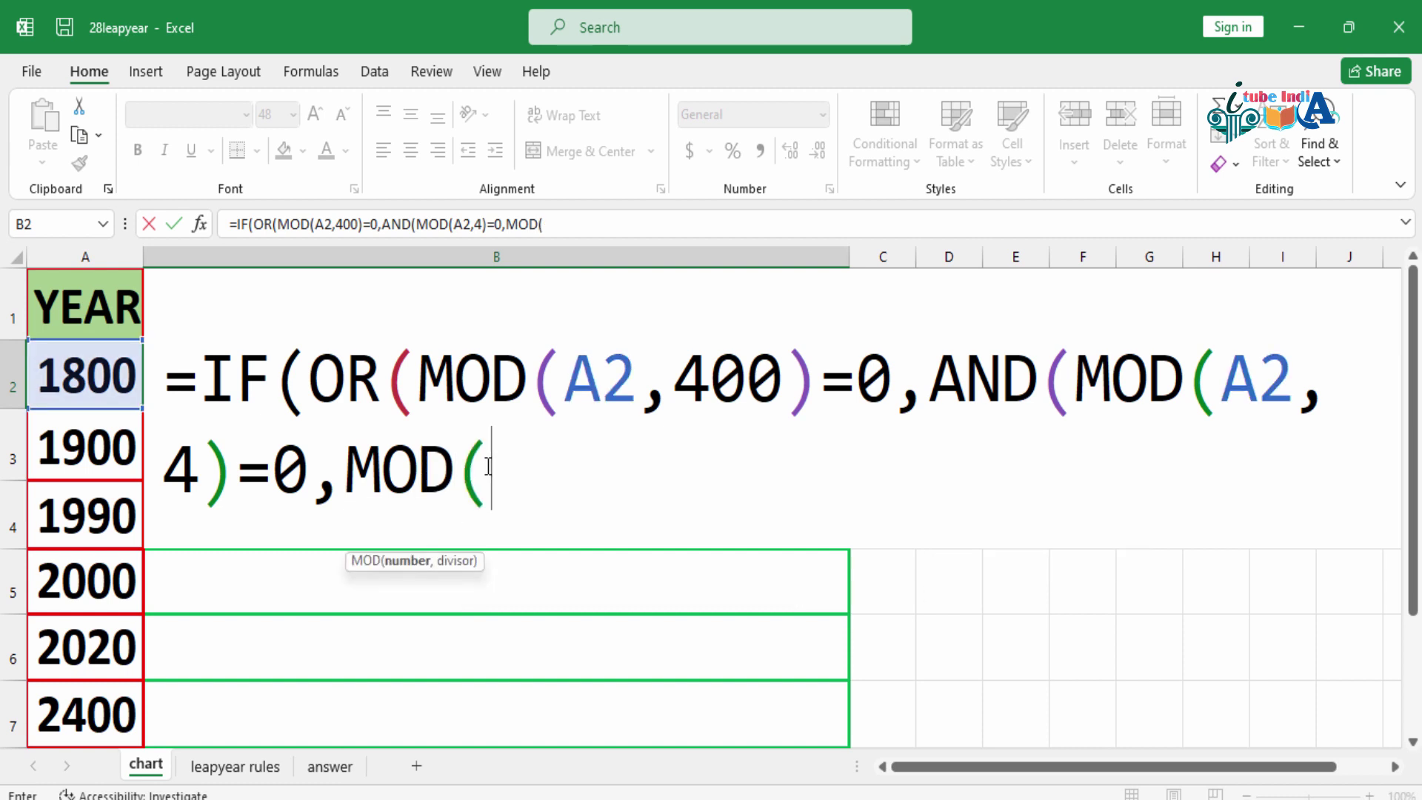
left_click(102, 389)
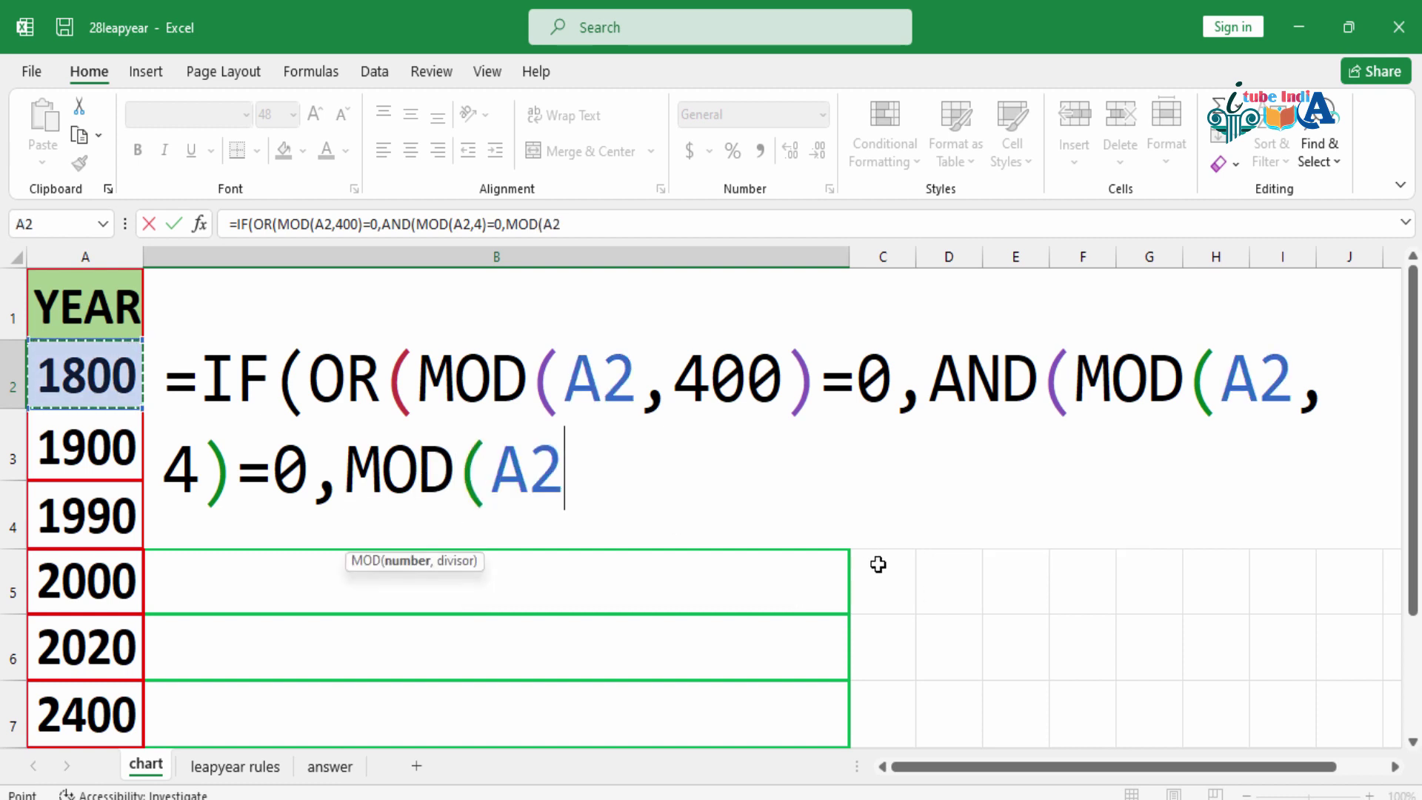
type(",1")
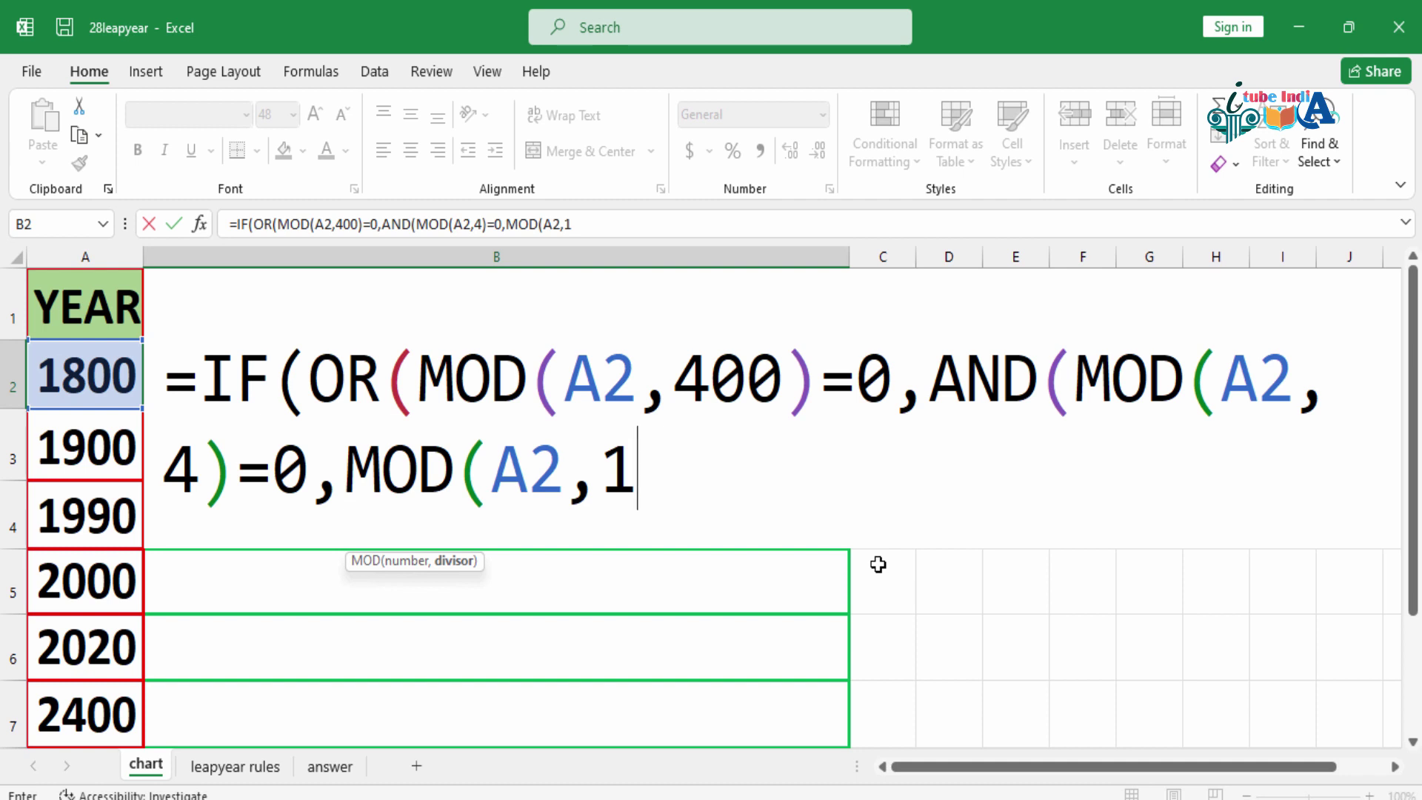
type("00")
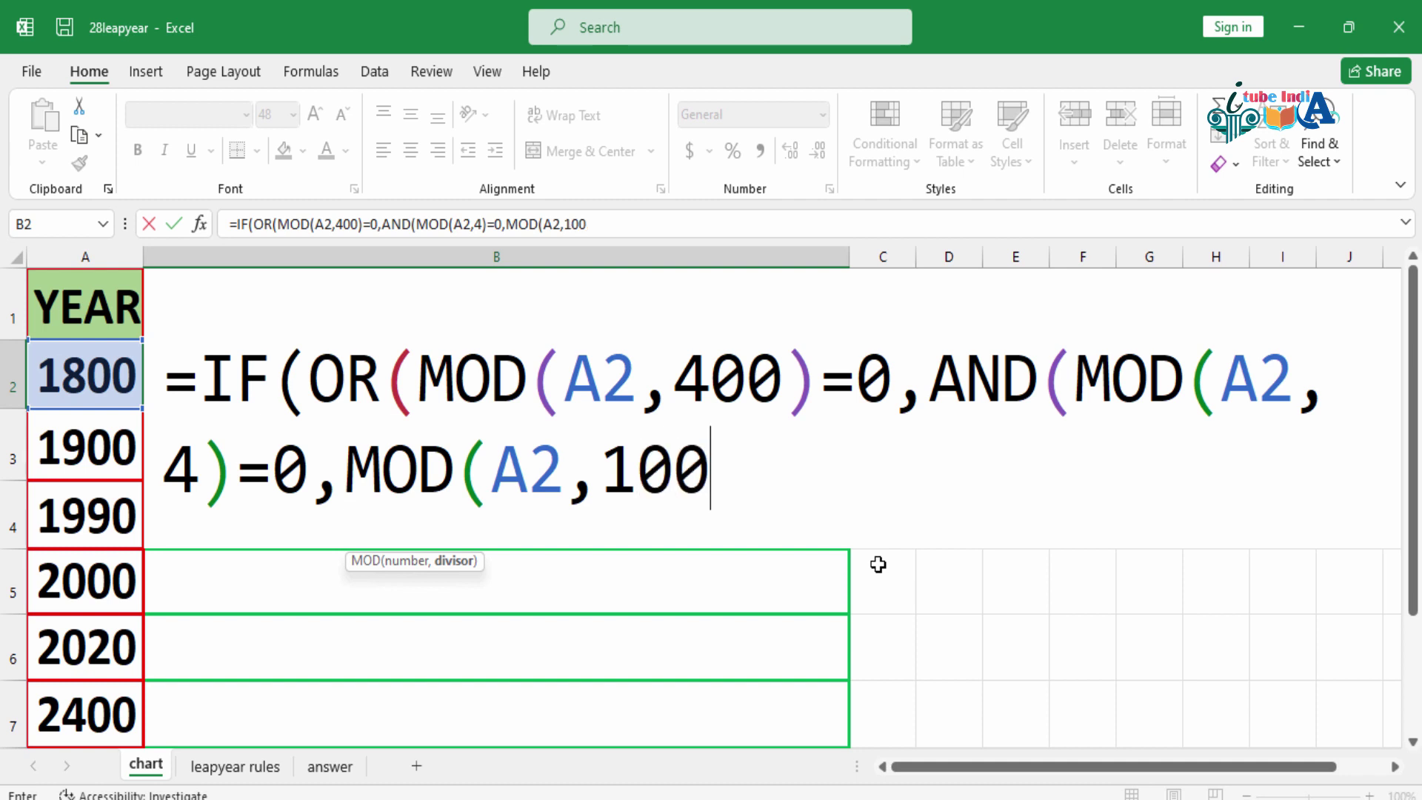
type(")")
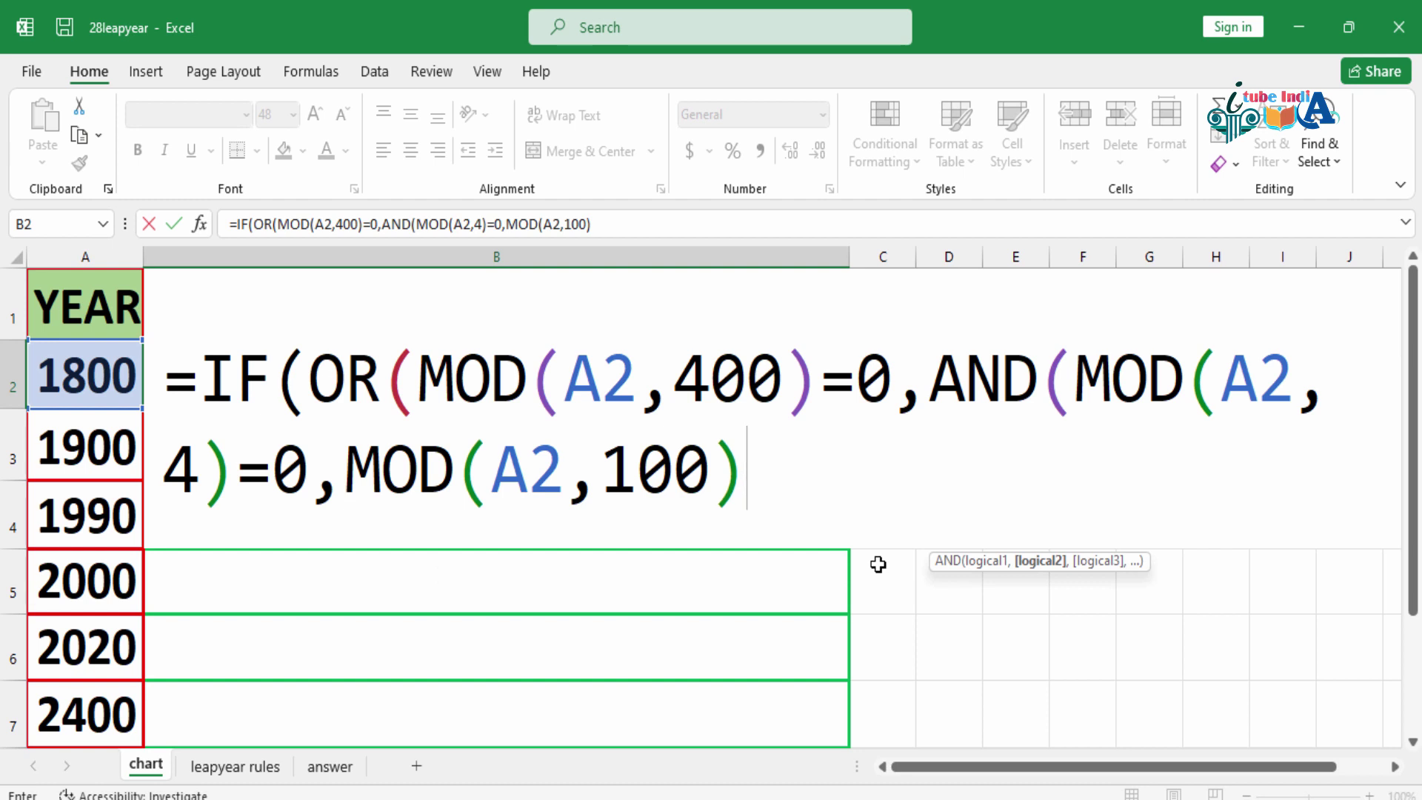
type("=")
key("BackSpace")
type("<>")
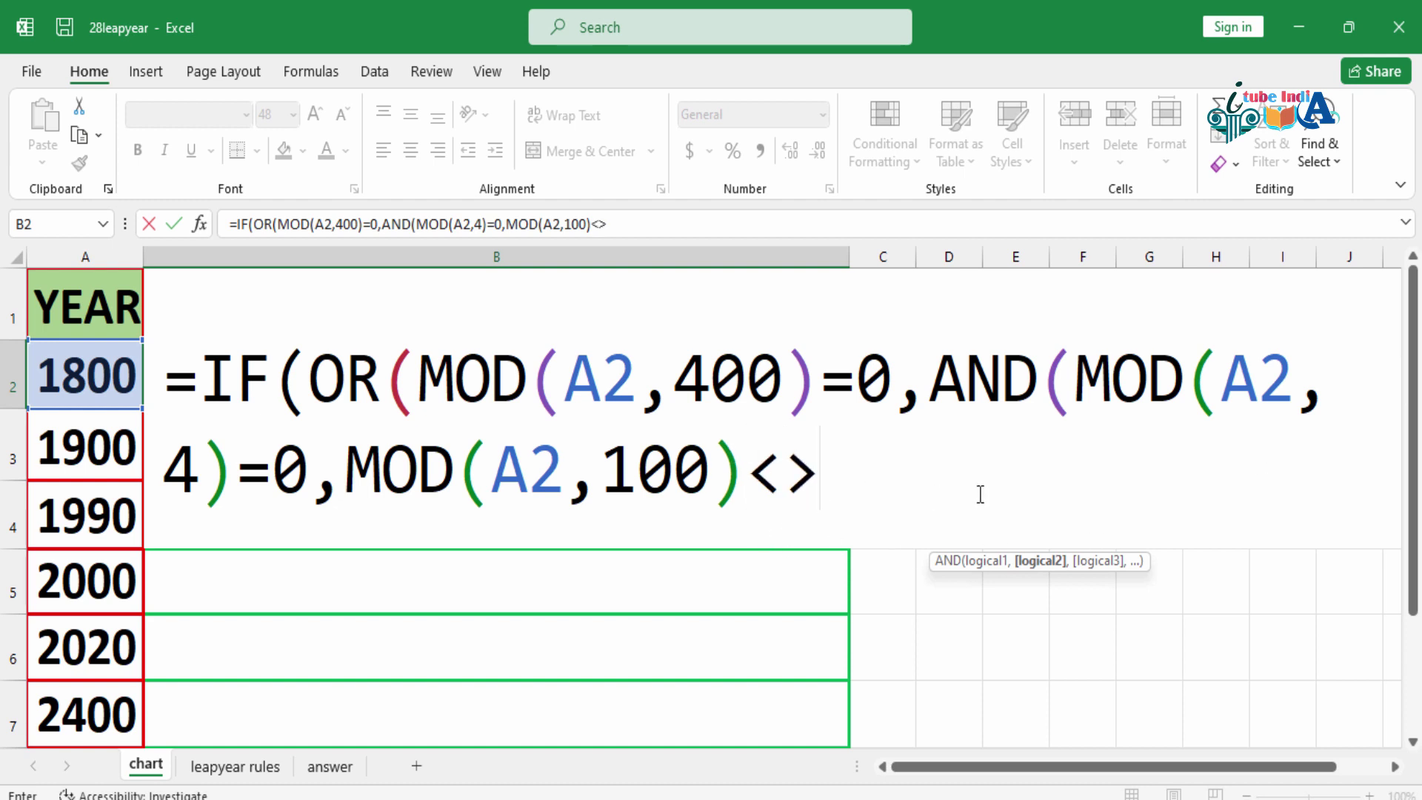
type("0")
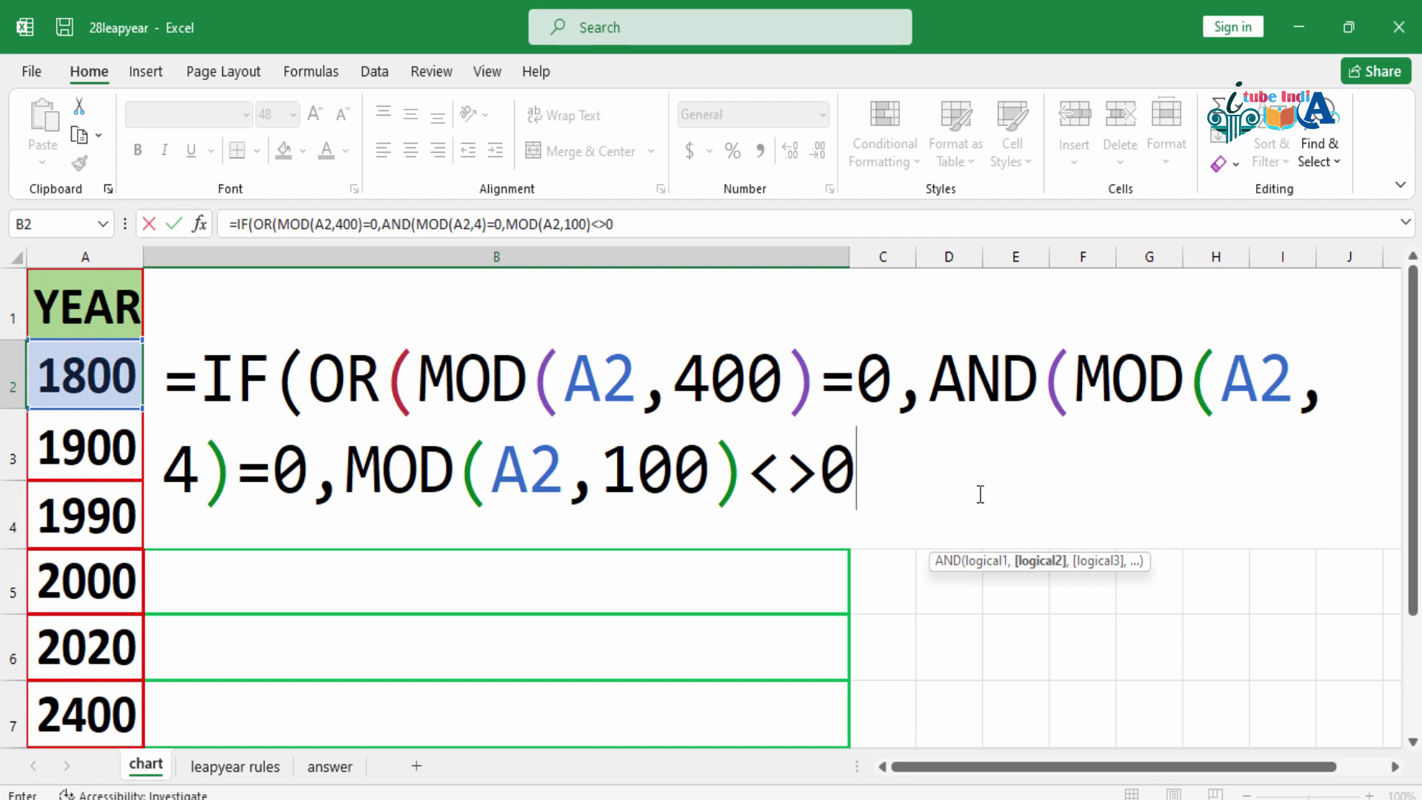
type(")")
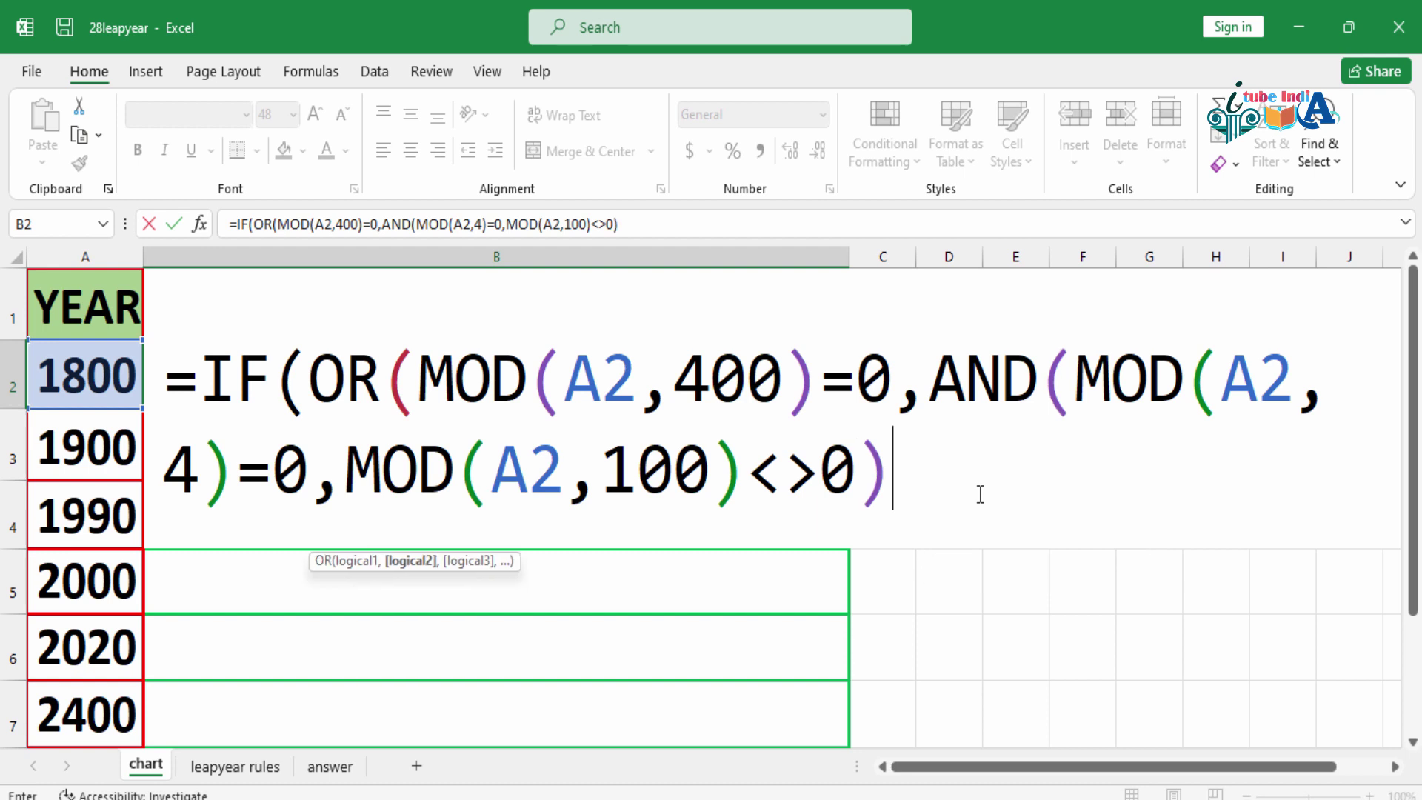
type("))")
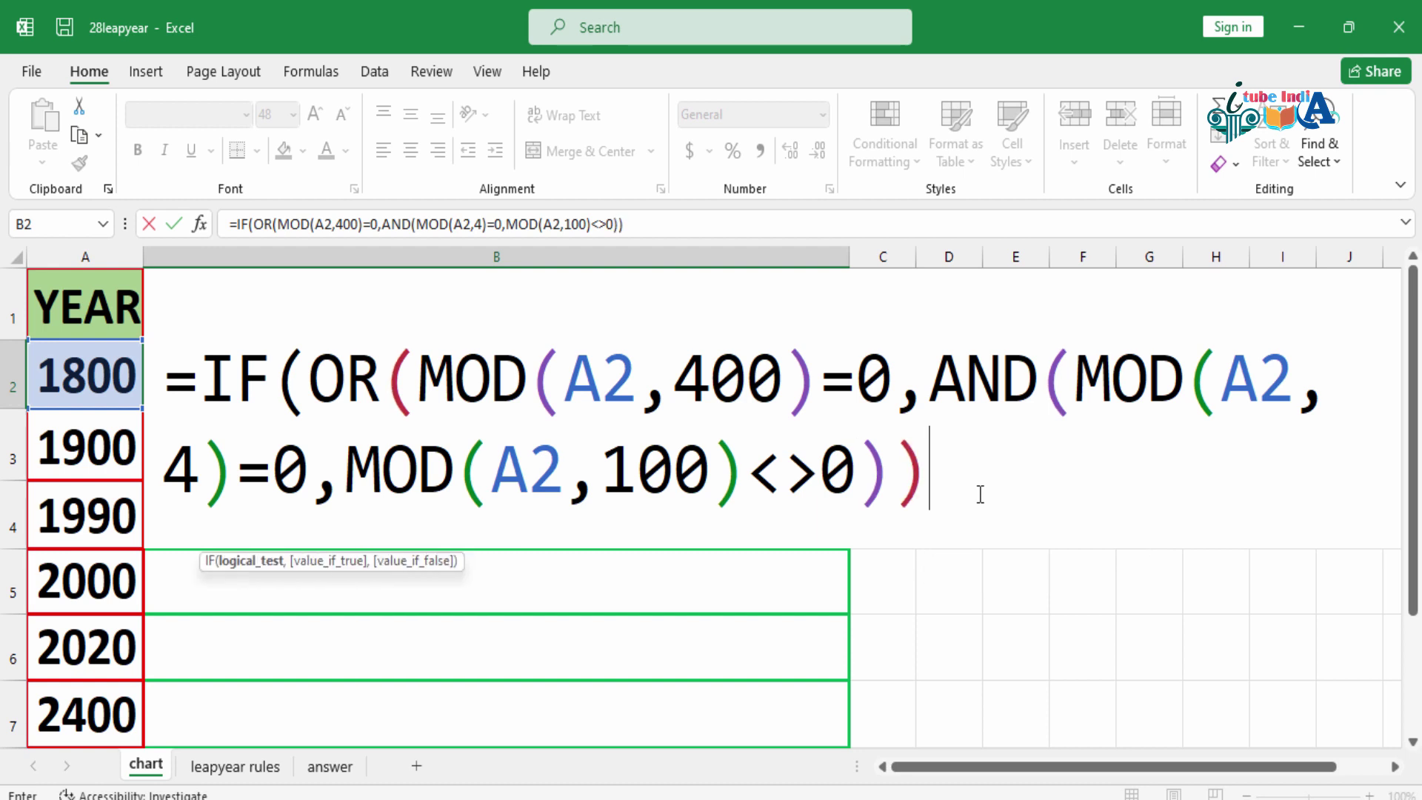
Step: Enter "LEAP YEAR" as the IF function's value when the test is true
type(",")
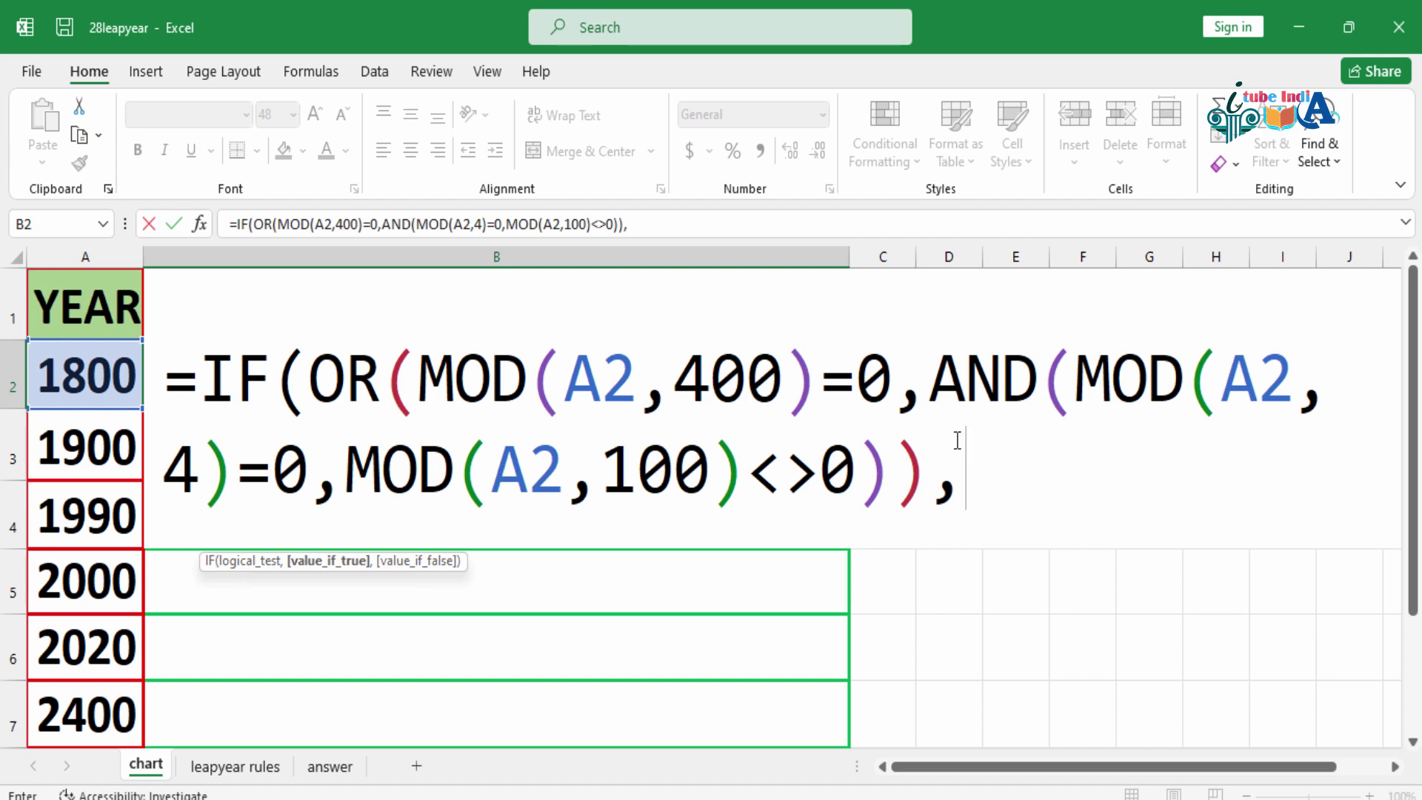
type("\"LEAP ")
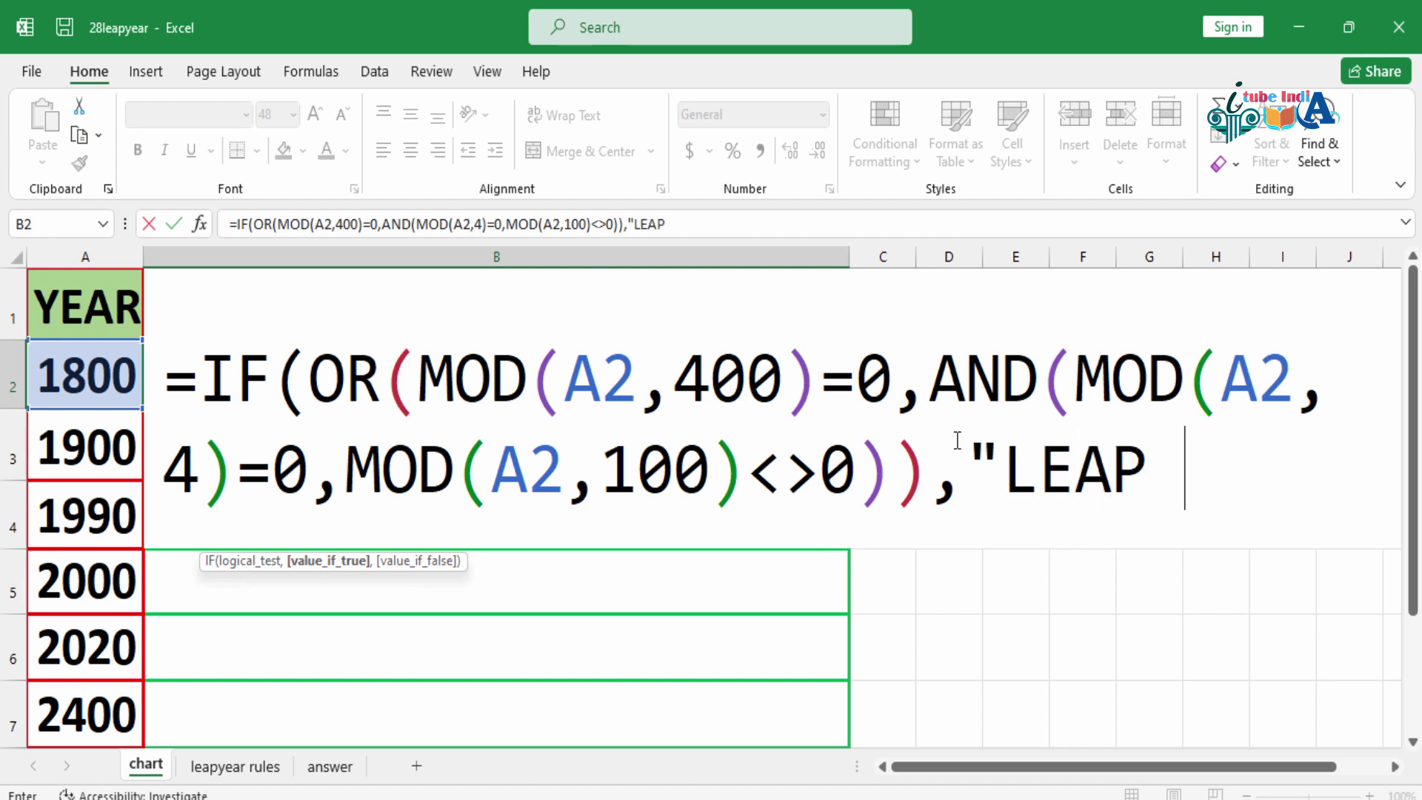
type("YEAR")
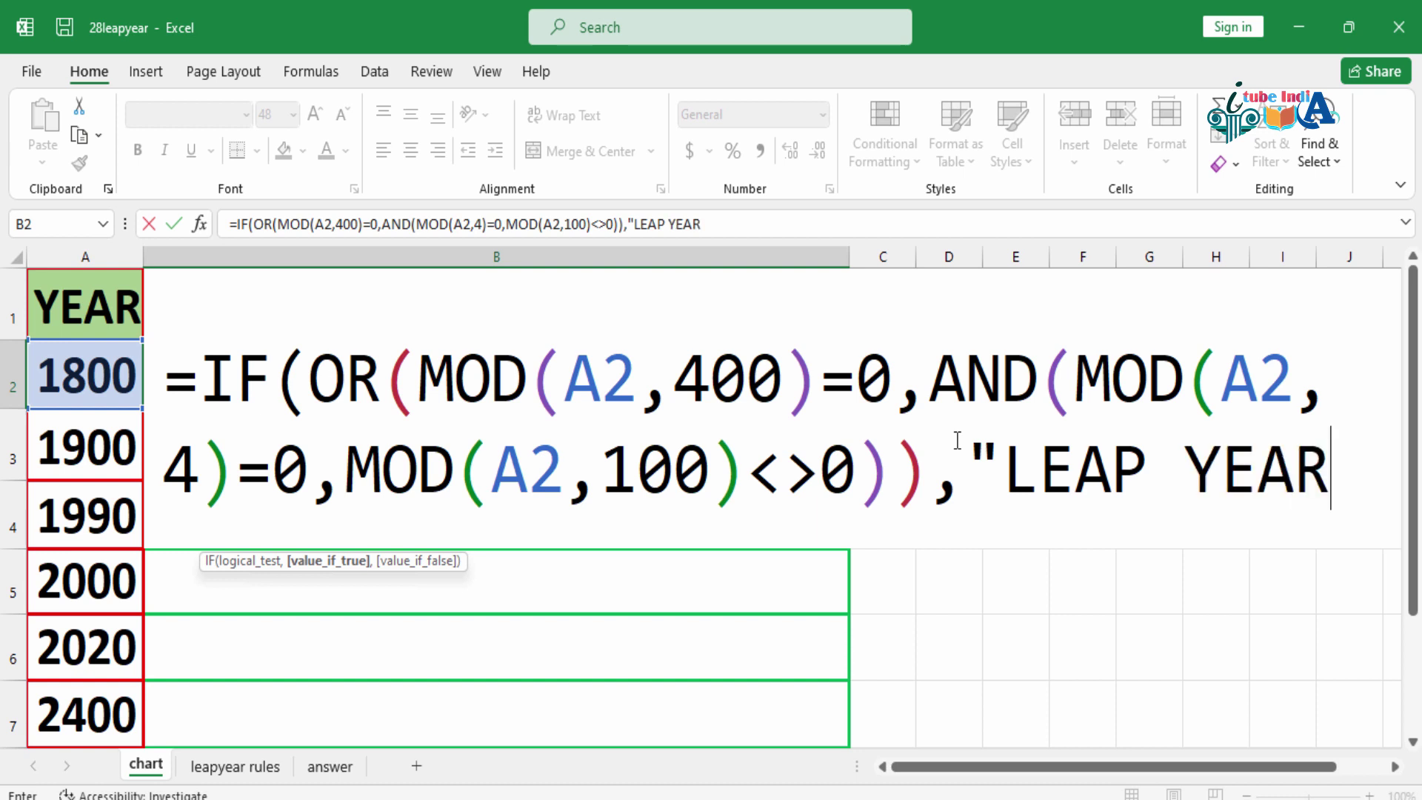
type("\",")
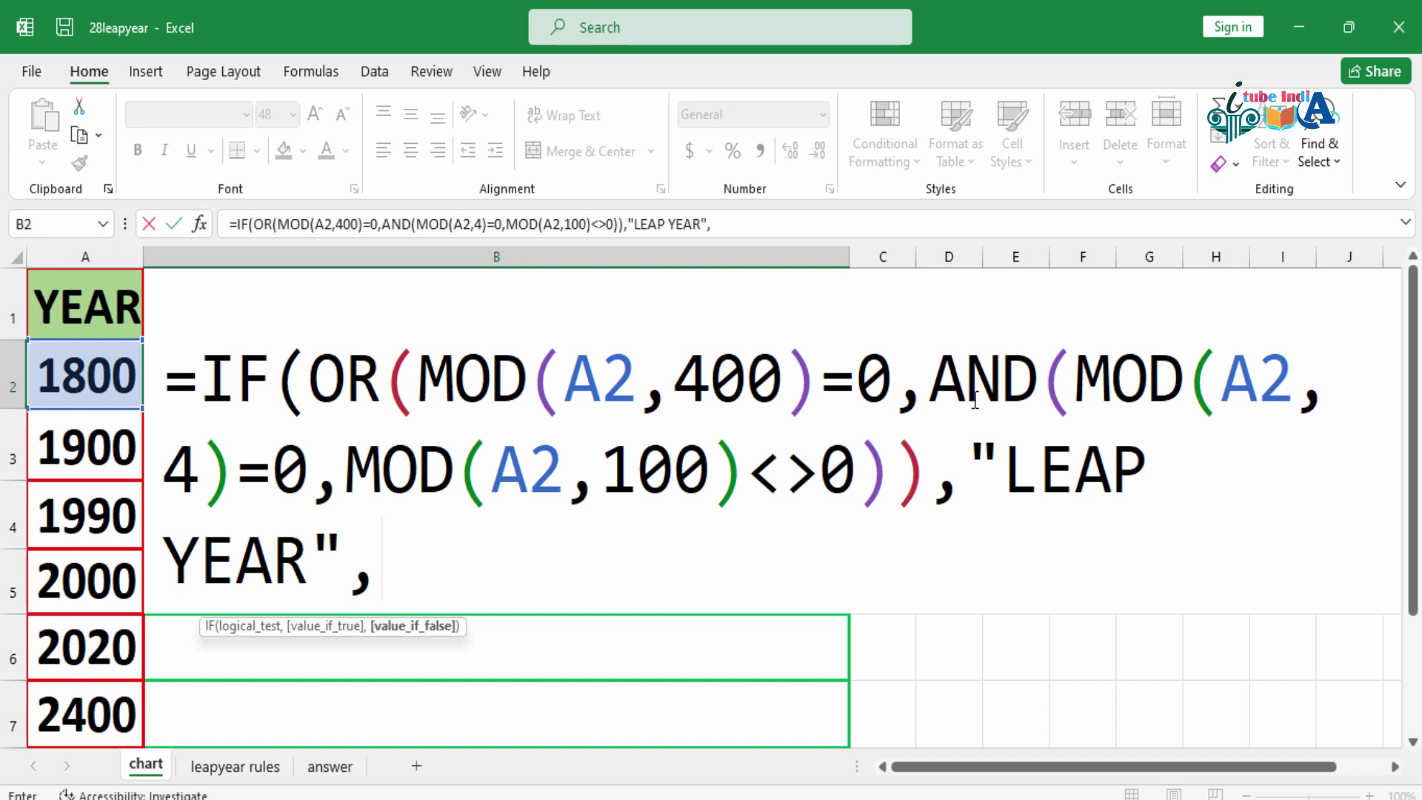
Step: Enter "NOT A LEAP YEAR" as the IF function's value when the test is false, and complete B2's formula
type("\"NOT ")
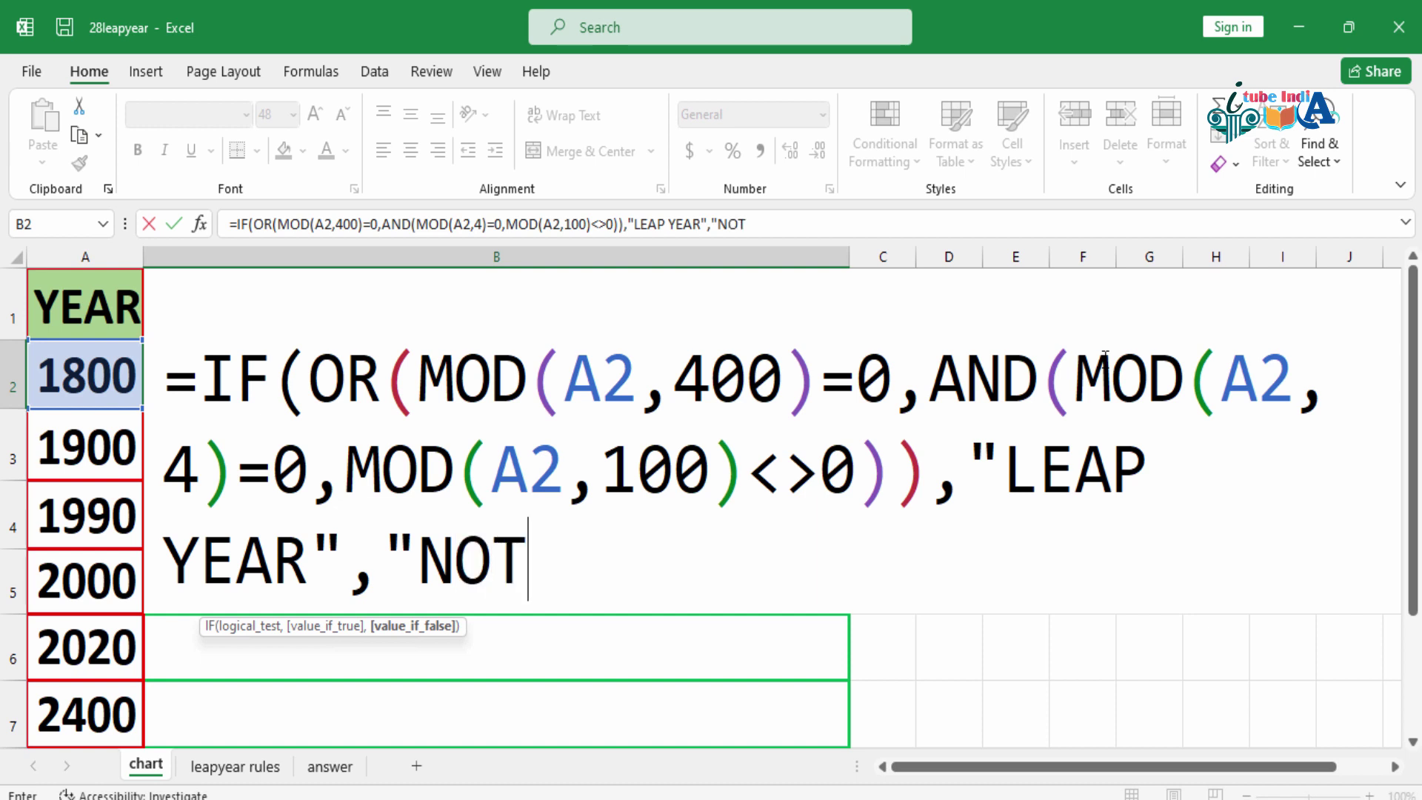
type("A L")
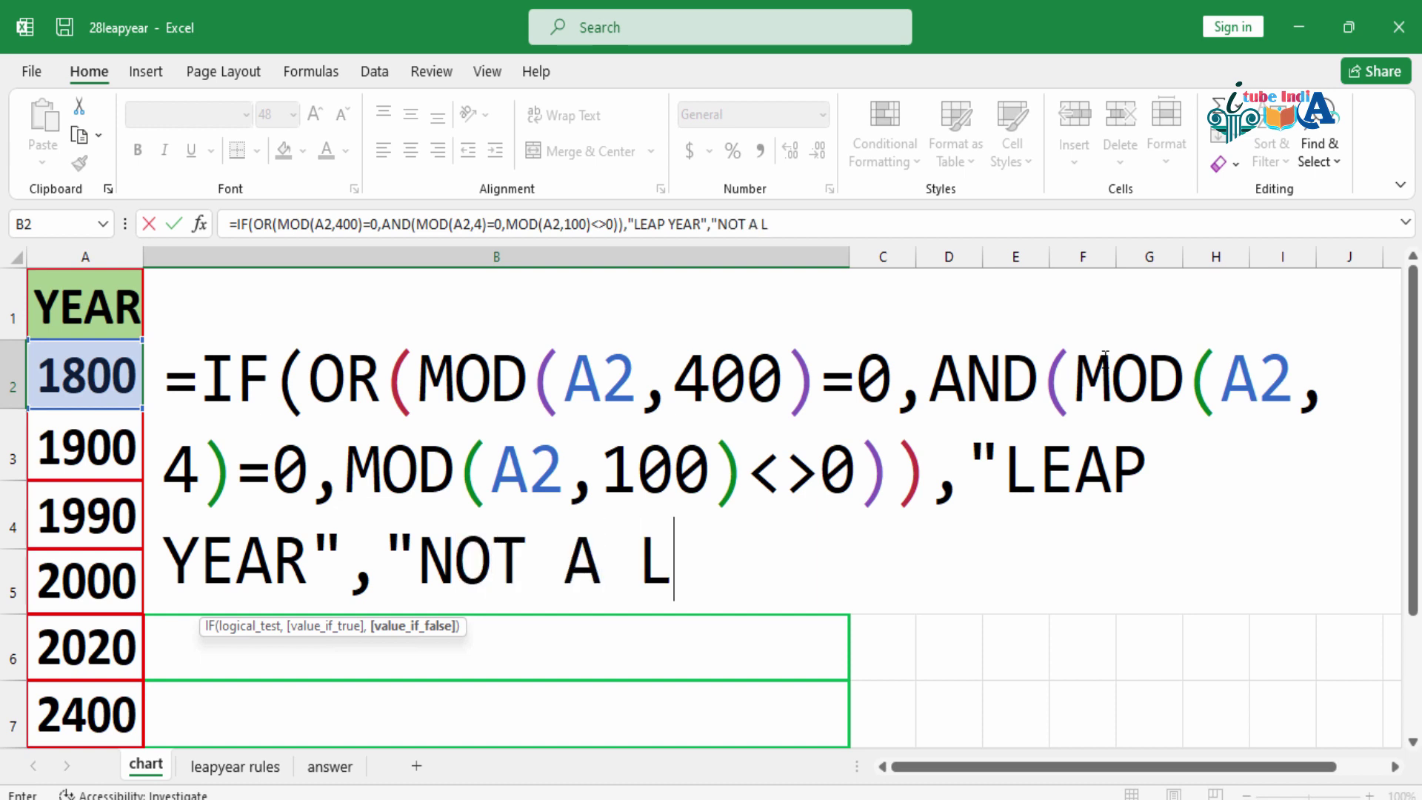
type("EAP ")
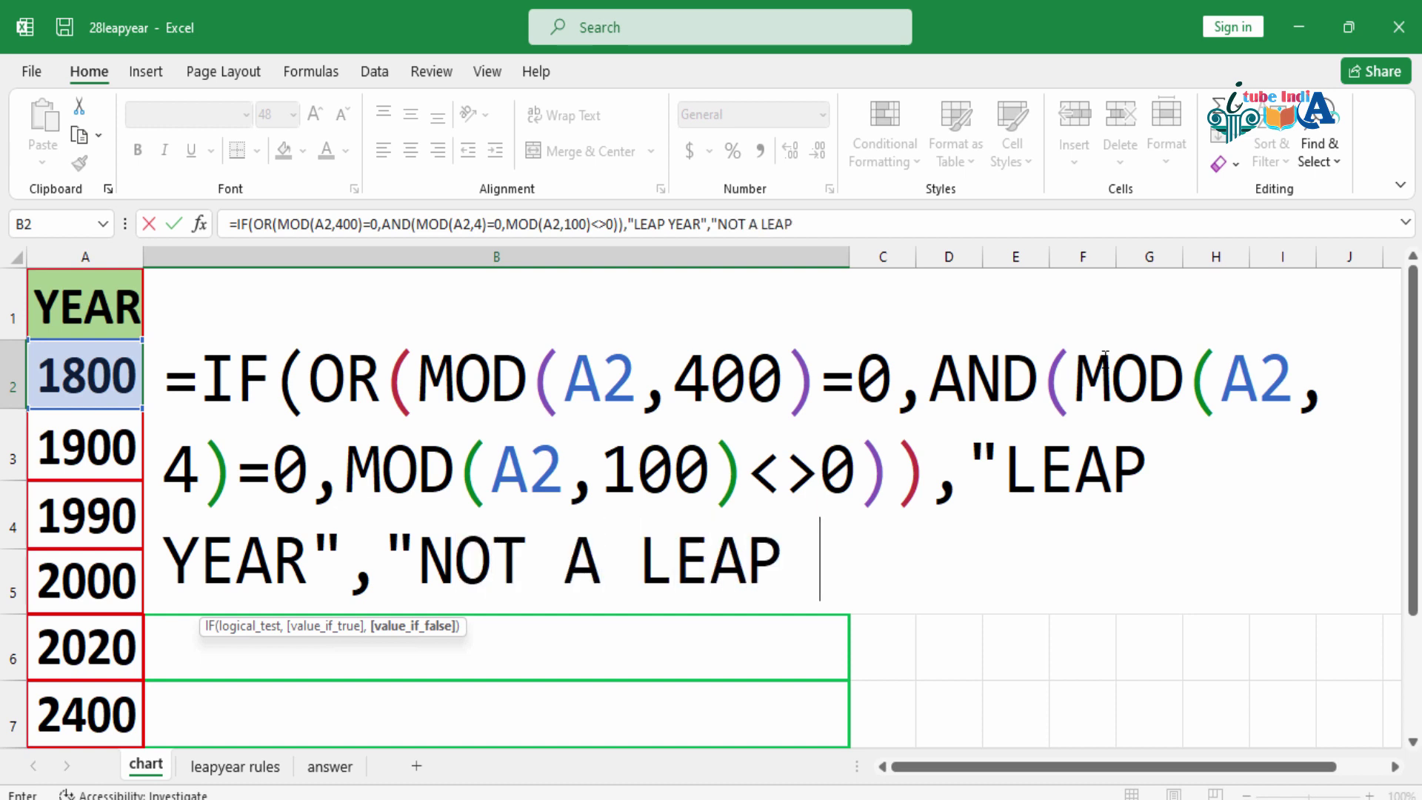
type("YEAR")
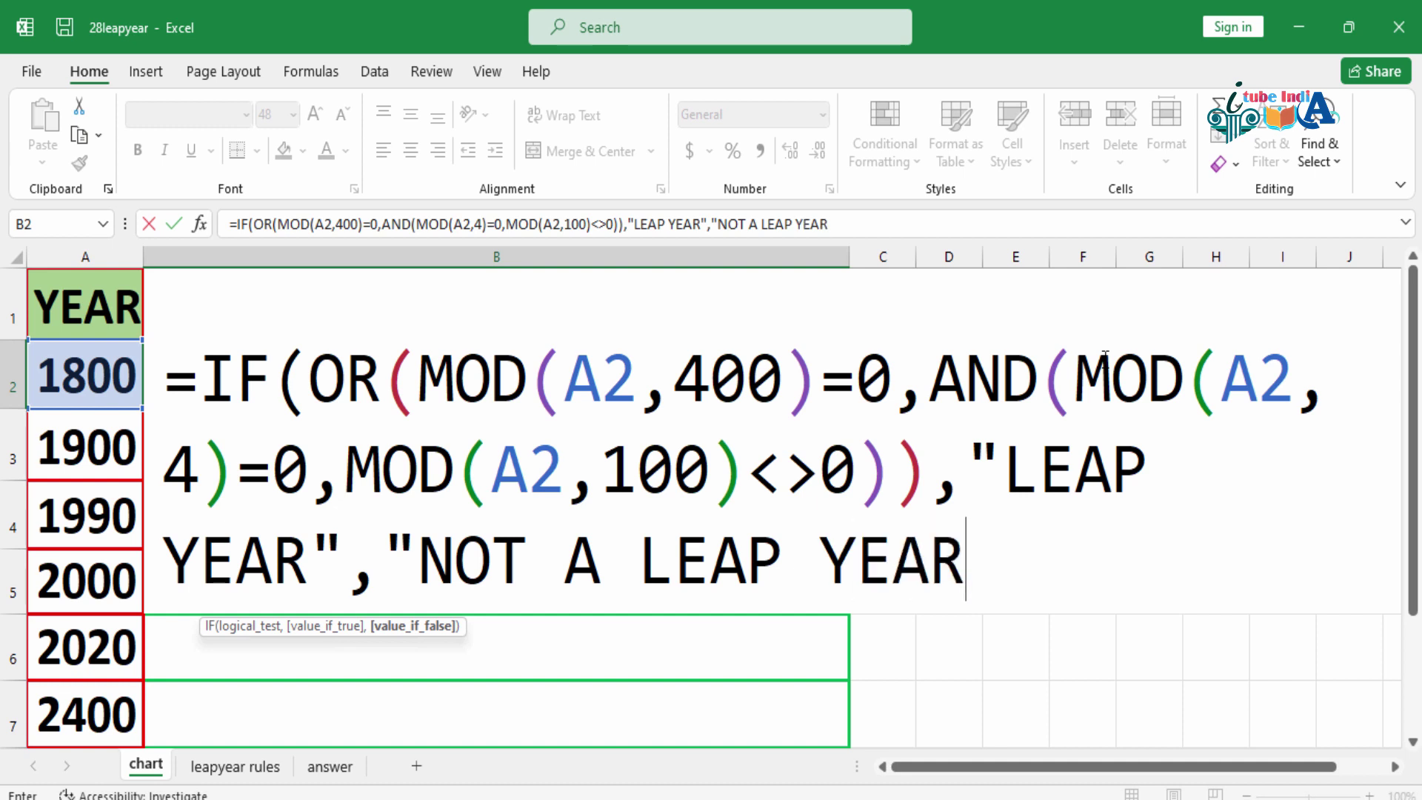
type("\")")
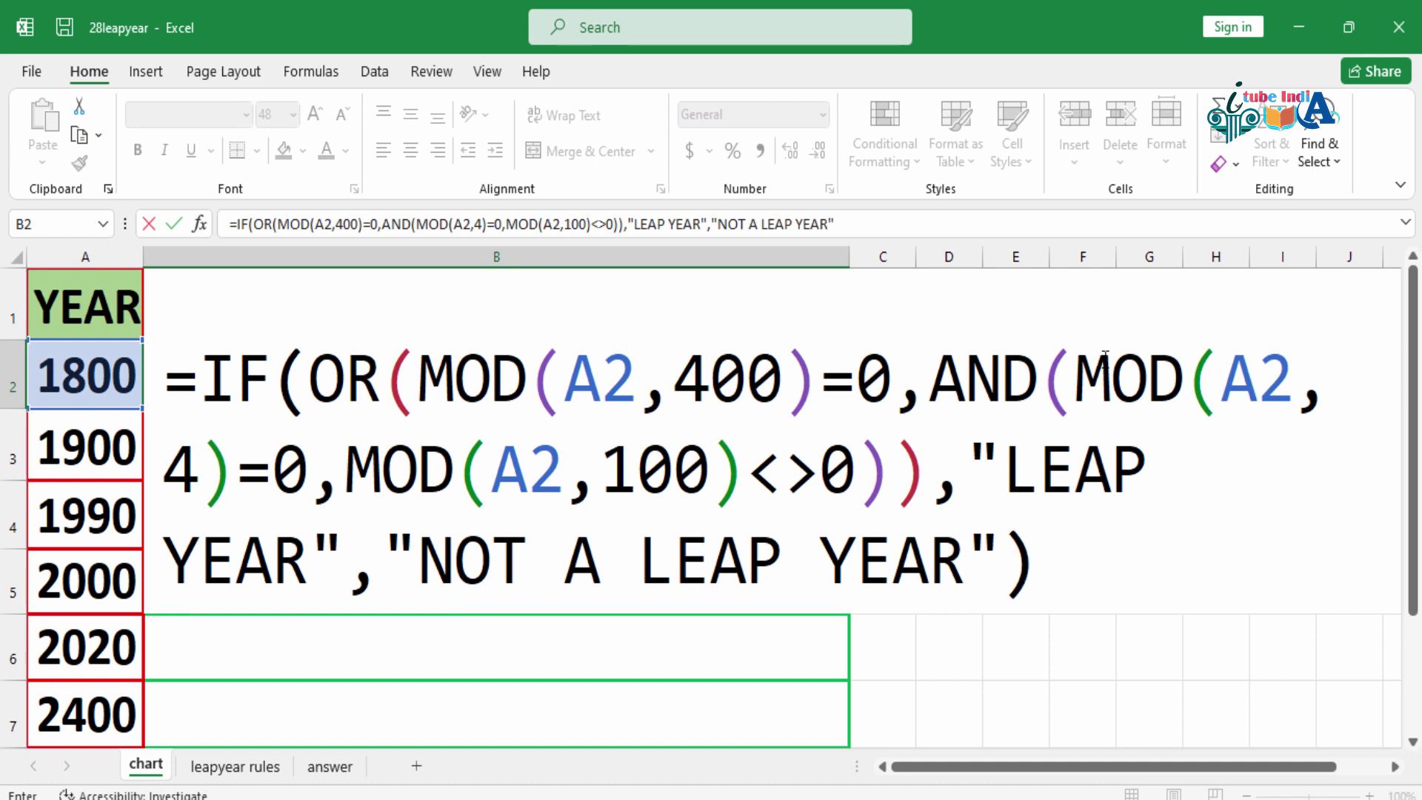
key("Return")
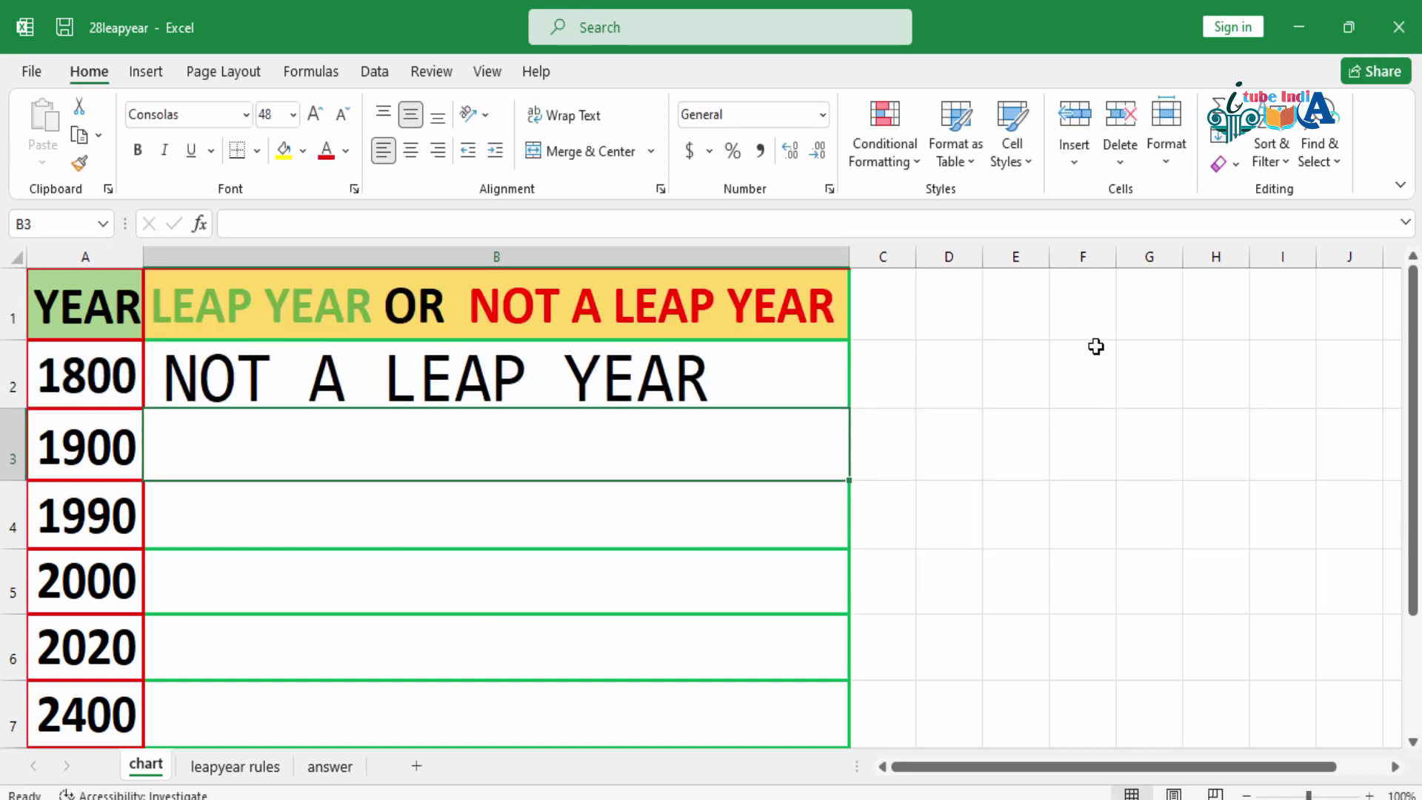
Step: Fill the leap-year formula from B2 down to B7 and reselect B2
left_click(572, 370)
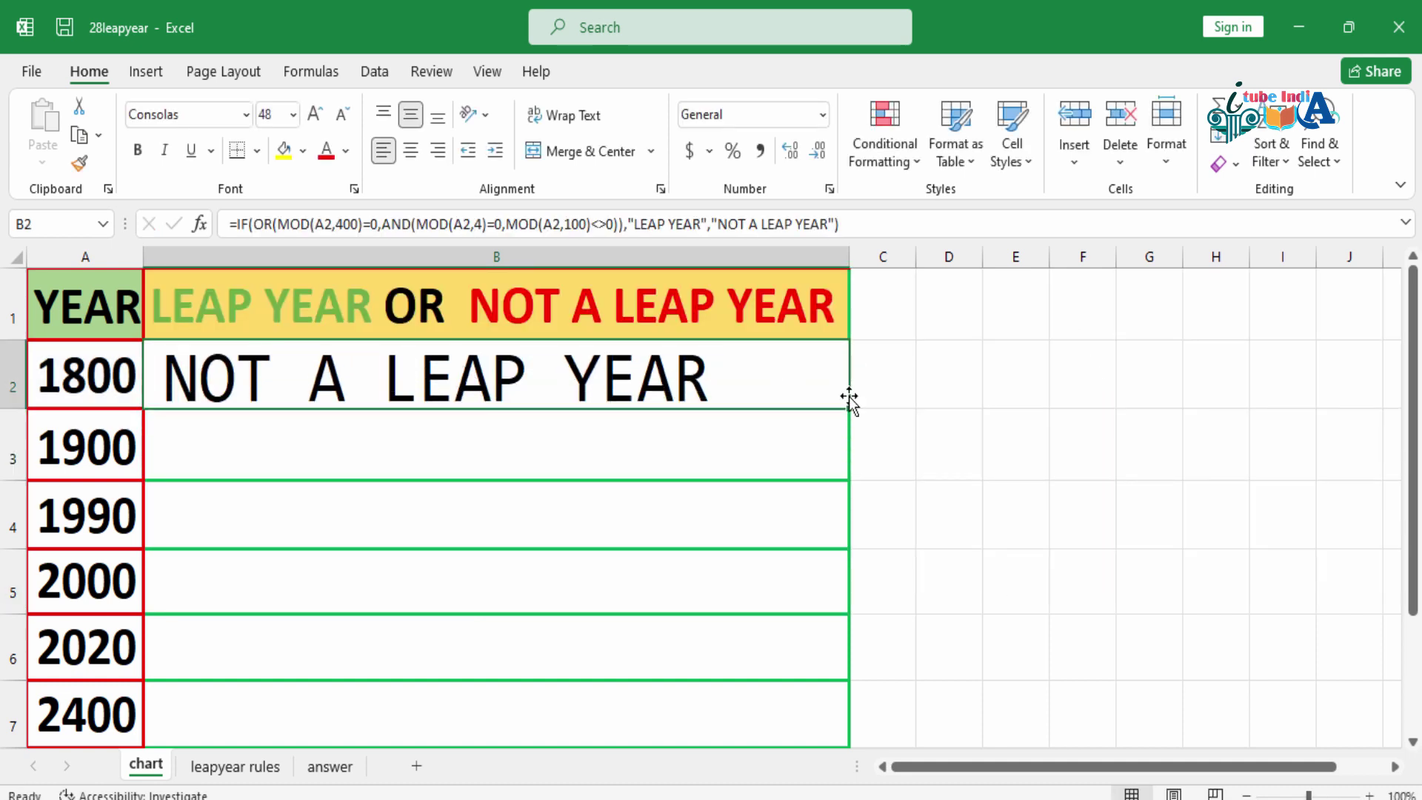
left_click_drag(849, 409, 851, 741)
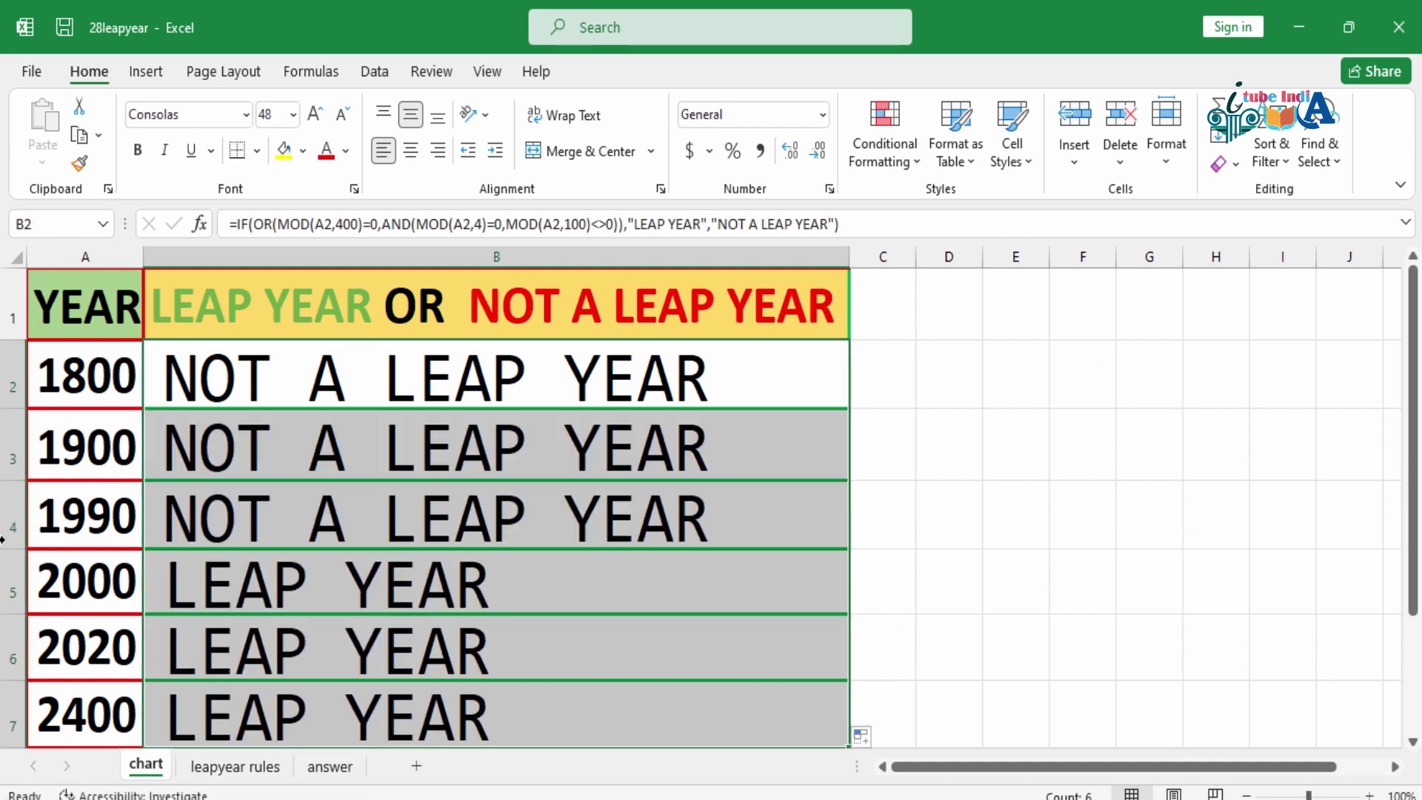
left_click(577, 371)
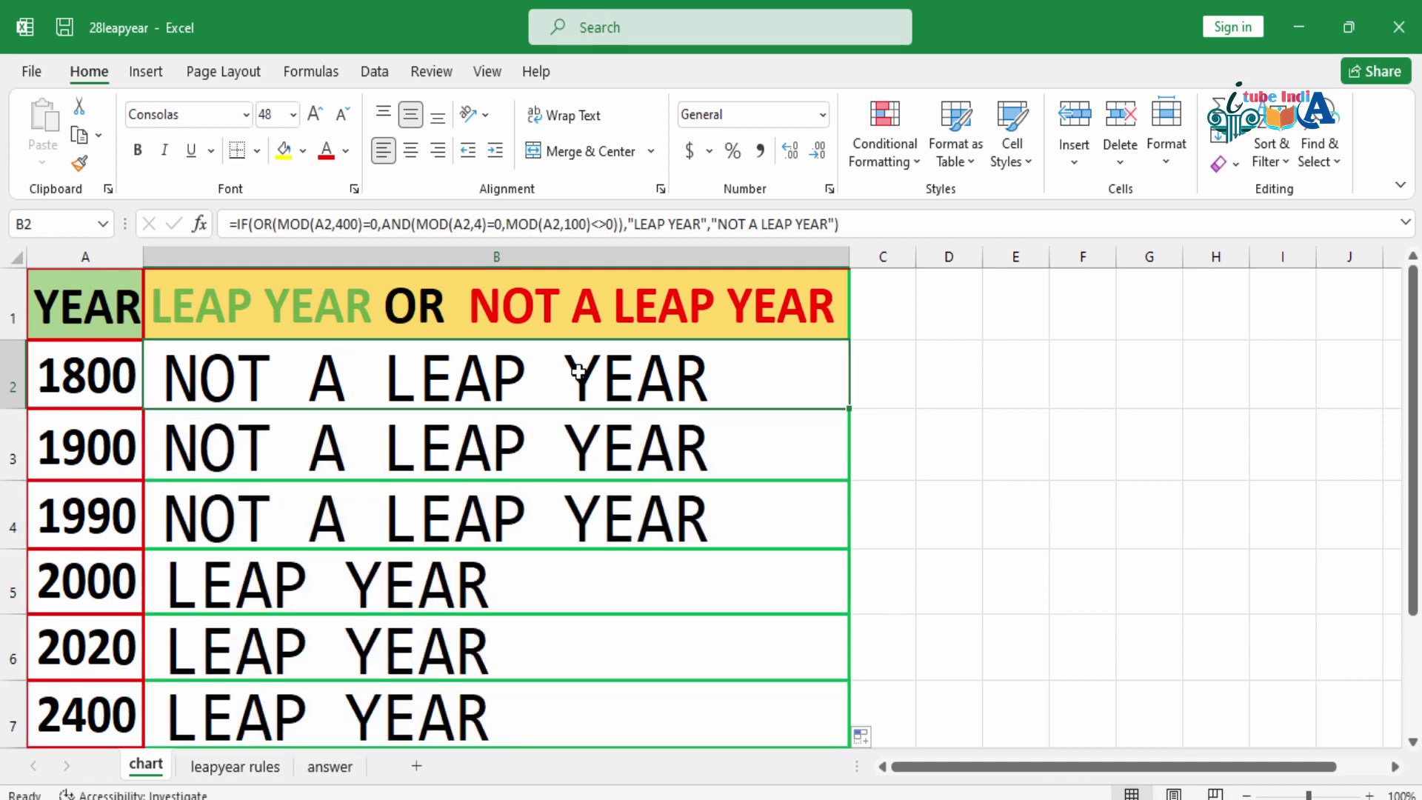